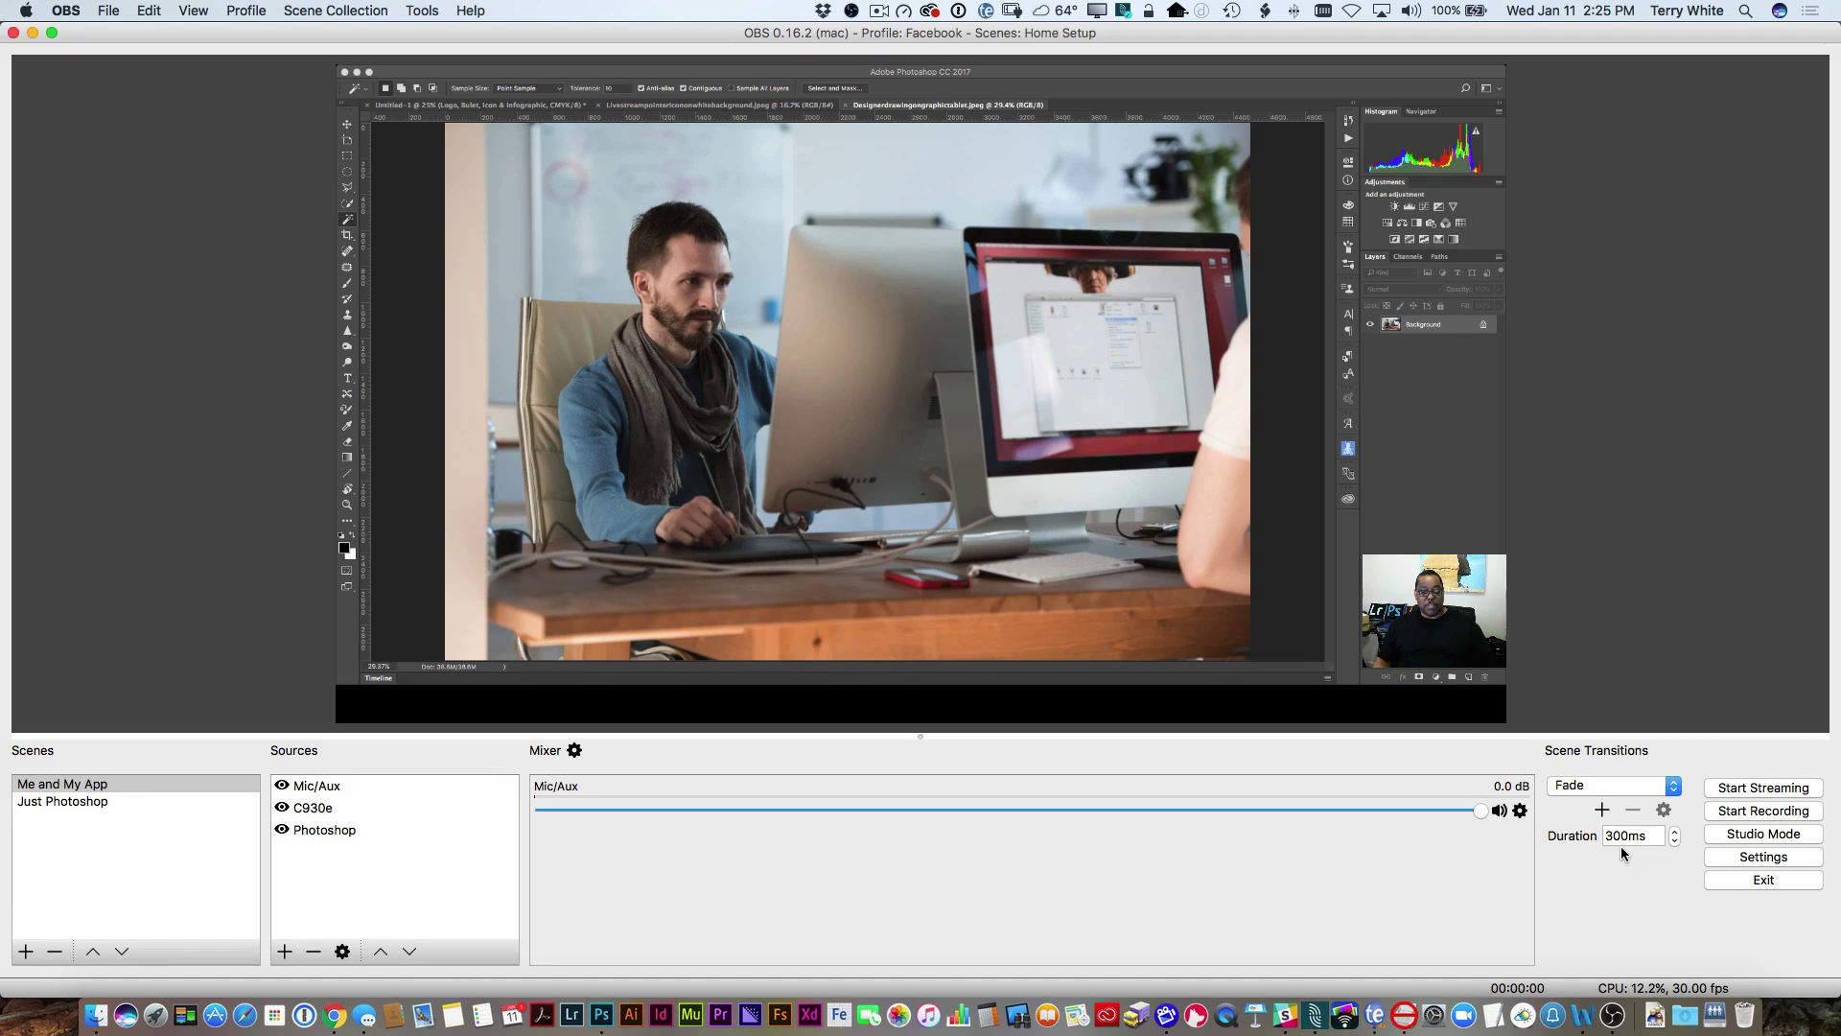
Step: Switch to Chrome and go to the Facebook Page's Publishing Tools Video Library
{"action": "key", "text": "super+Tab"}
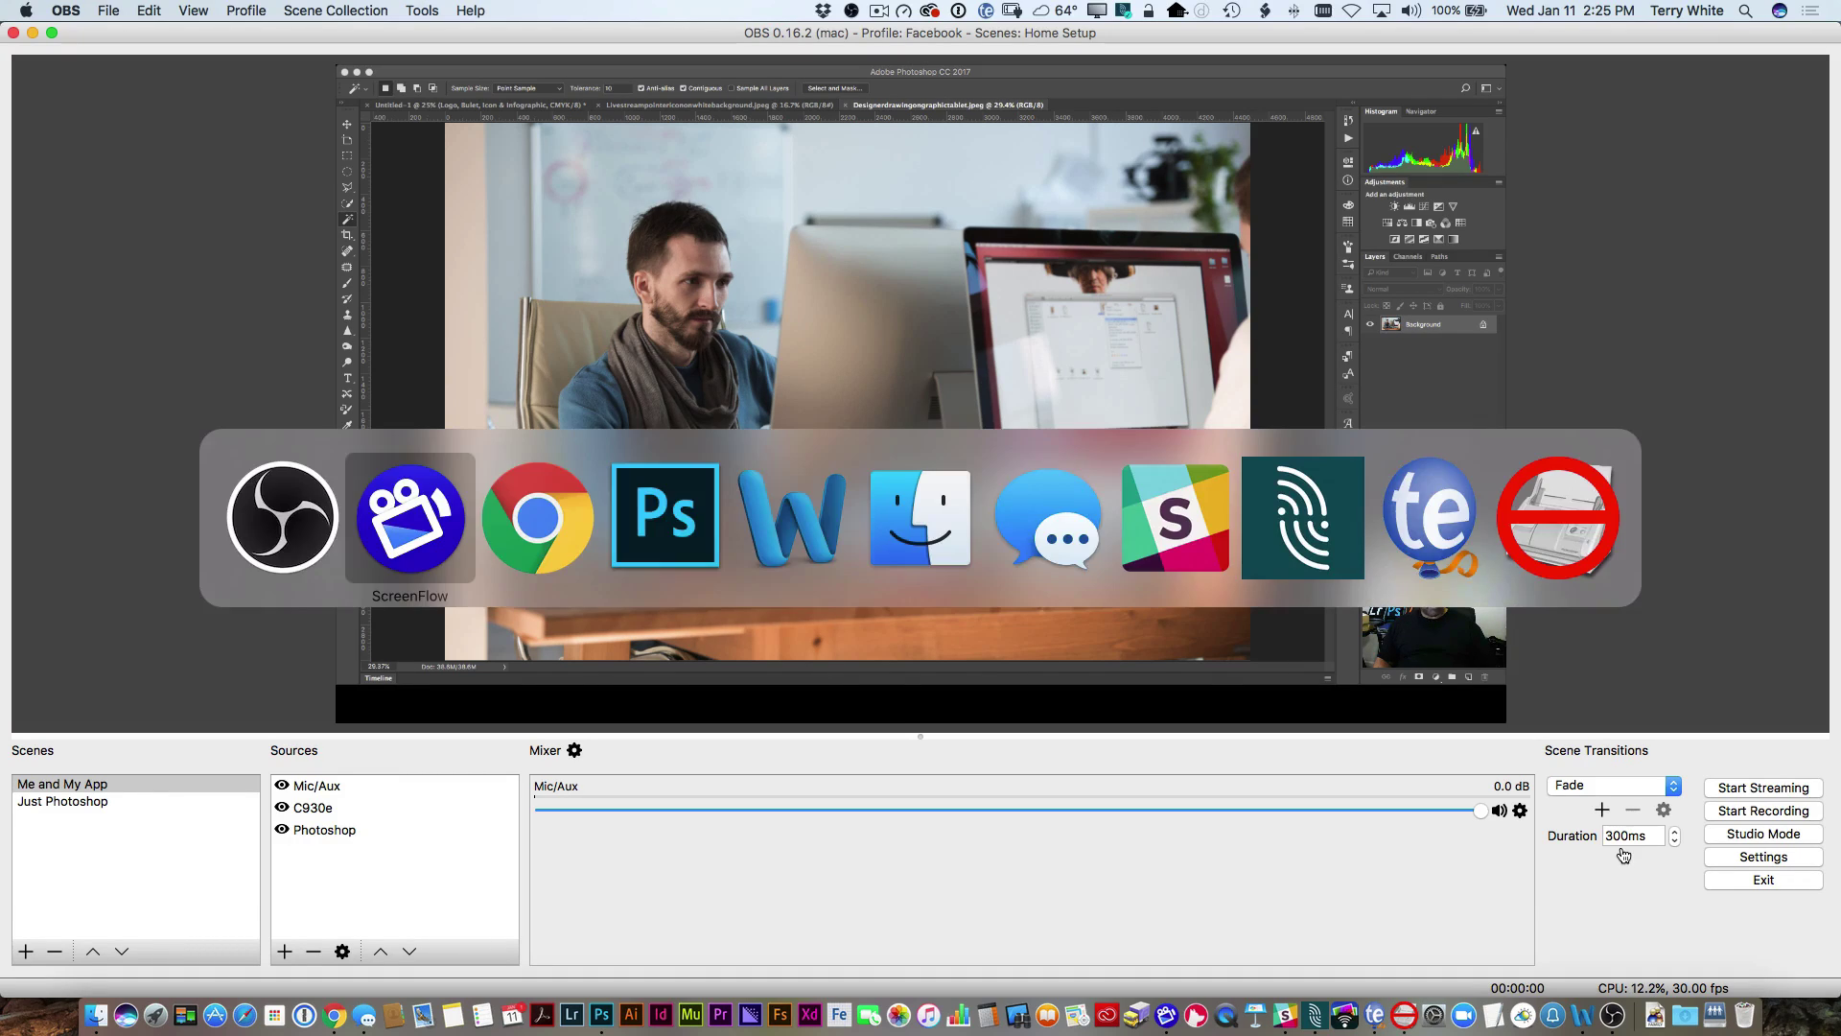
{"action": "key", "text": "super+Tab"}
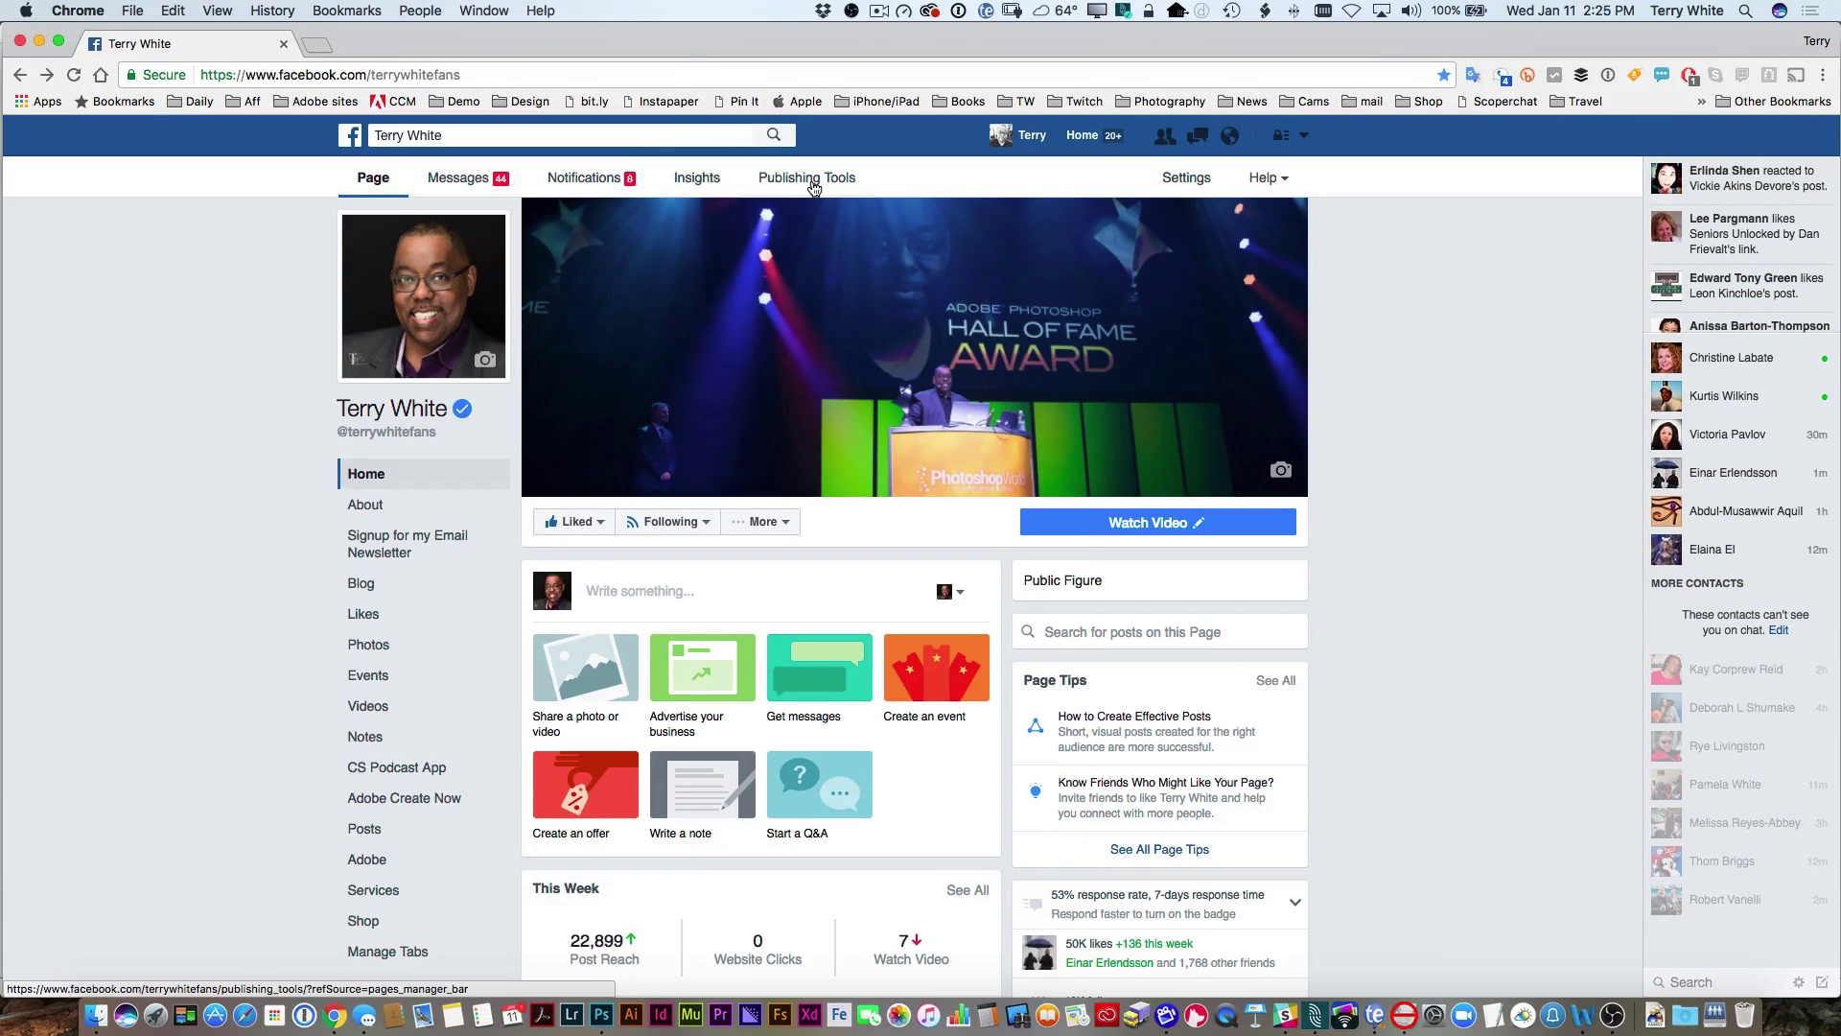
{"action": "left_click", "coordinate": [812, 185]}
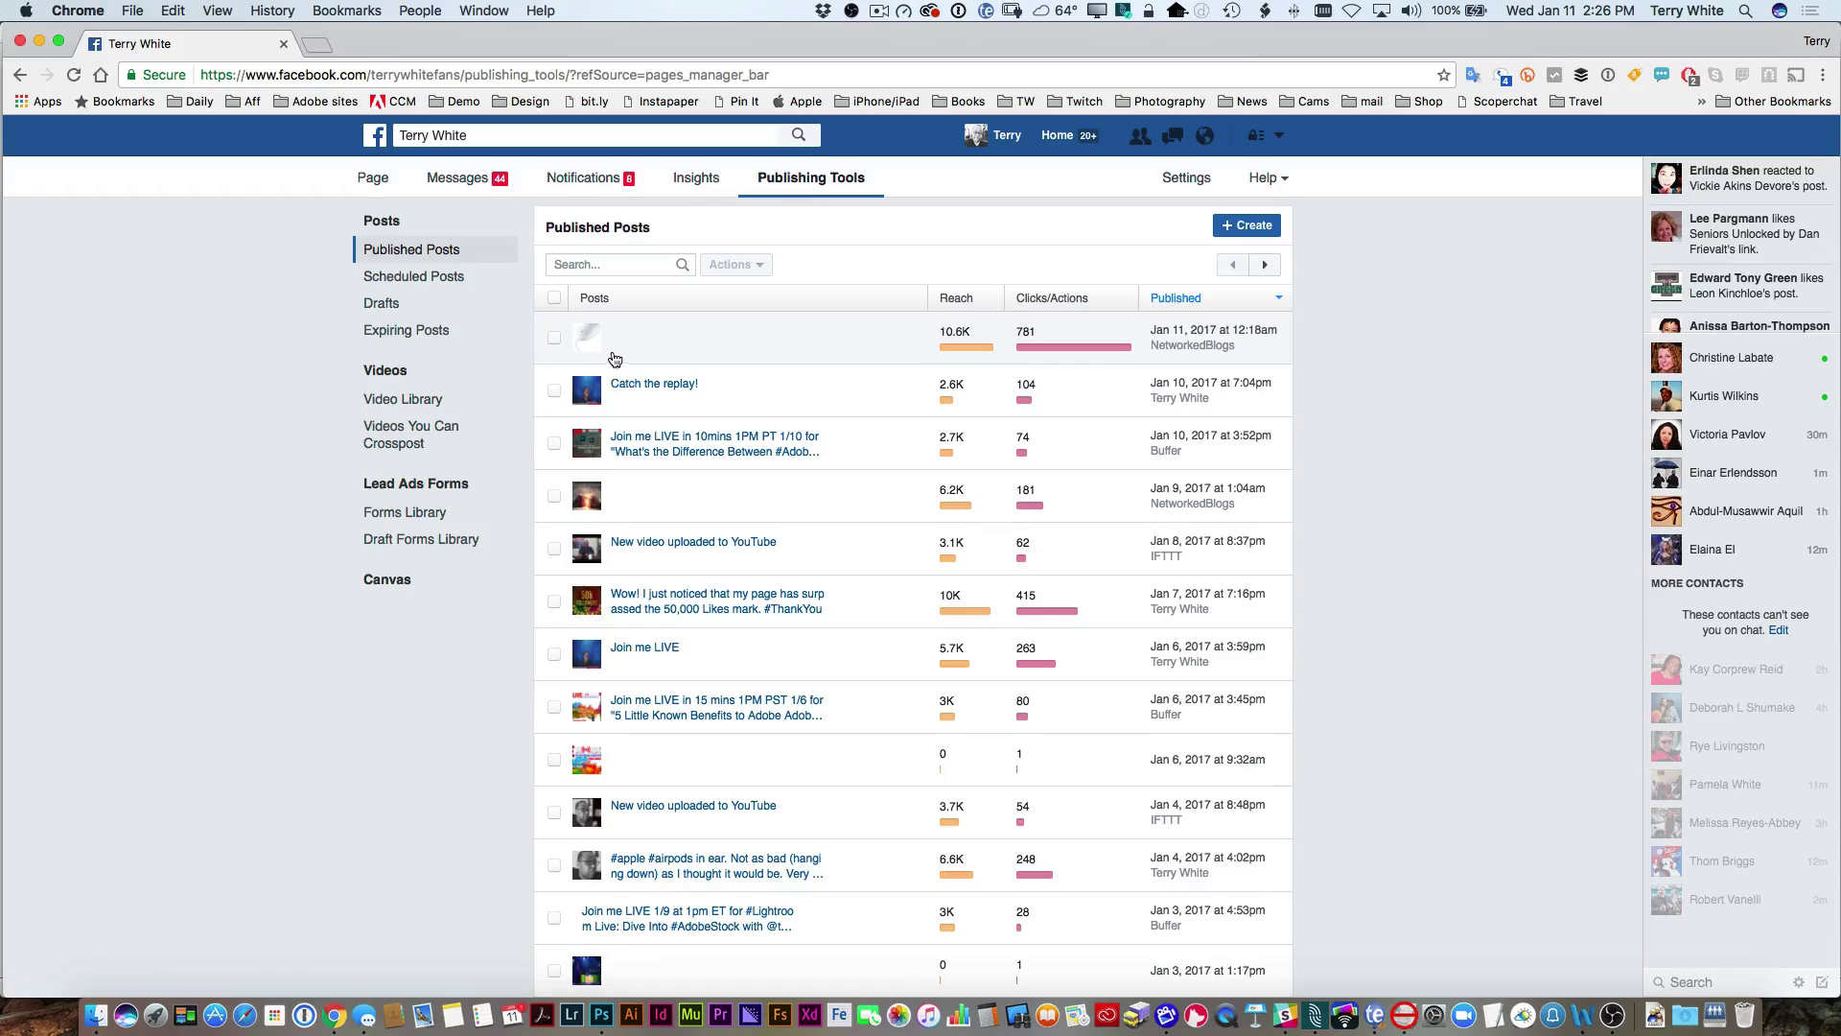
{"action": "left_click", "coordinate": [390, 382]}
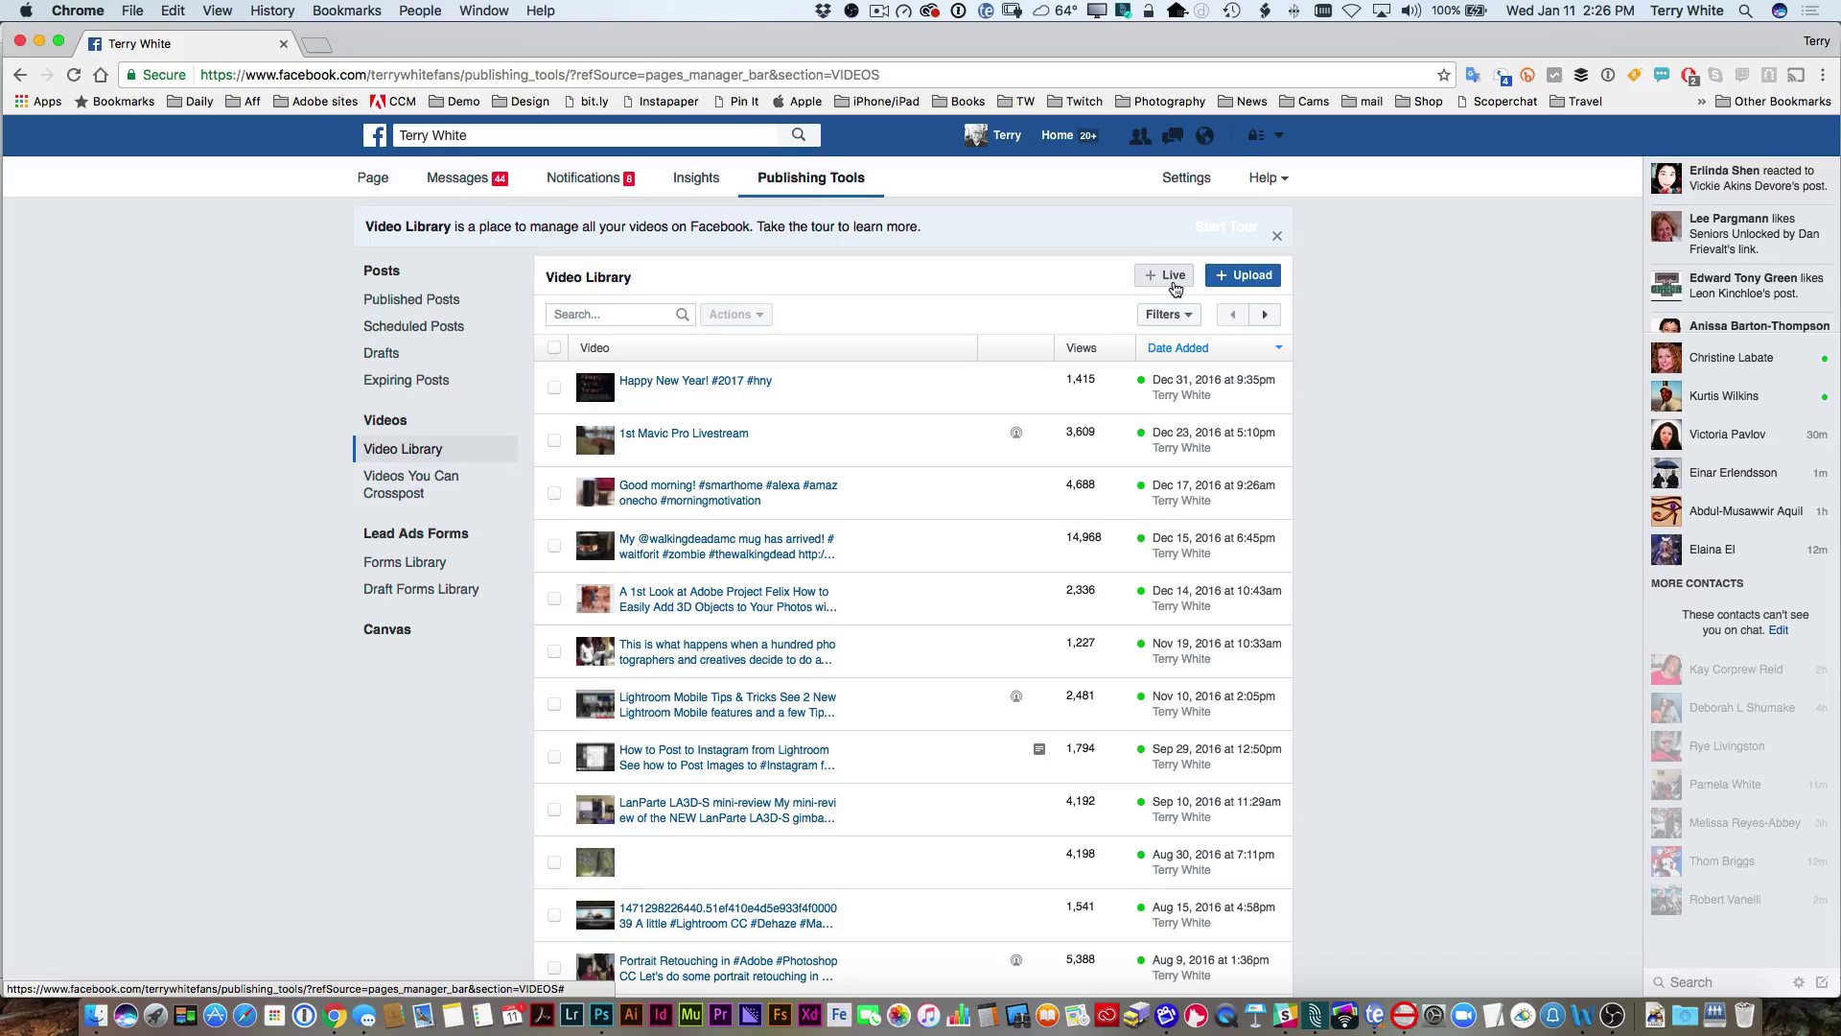
Step: Create a new Facebook live video, copy its generated stream key, and return to OBS
{"action": "left_click", "coordinate": [1172, 280]}
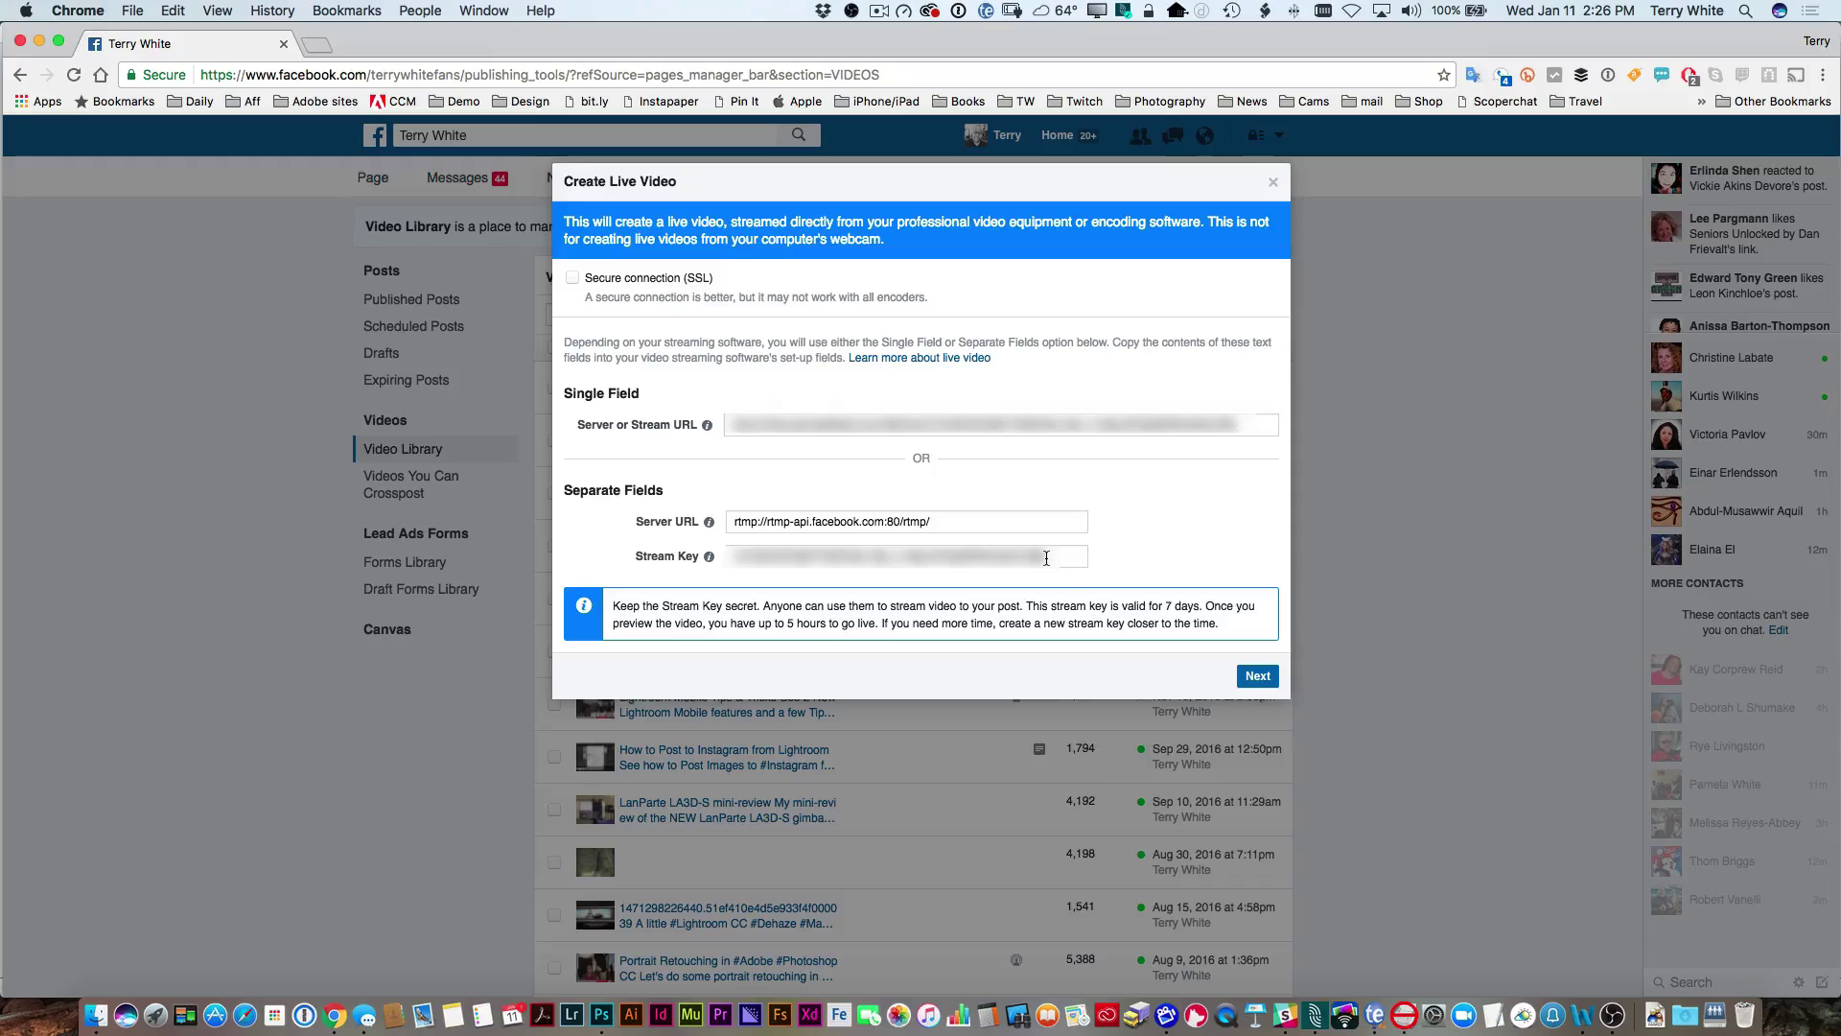
{"action": "left_click_drag", "start_coordinate": [1047, 558], "coordinate": [692, 558]}
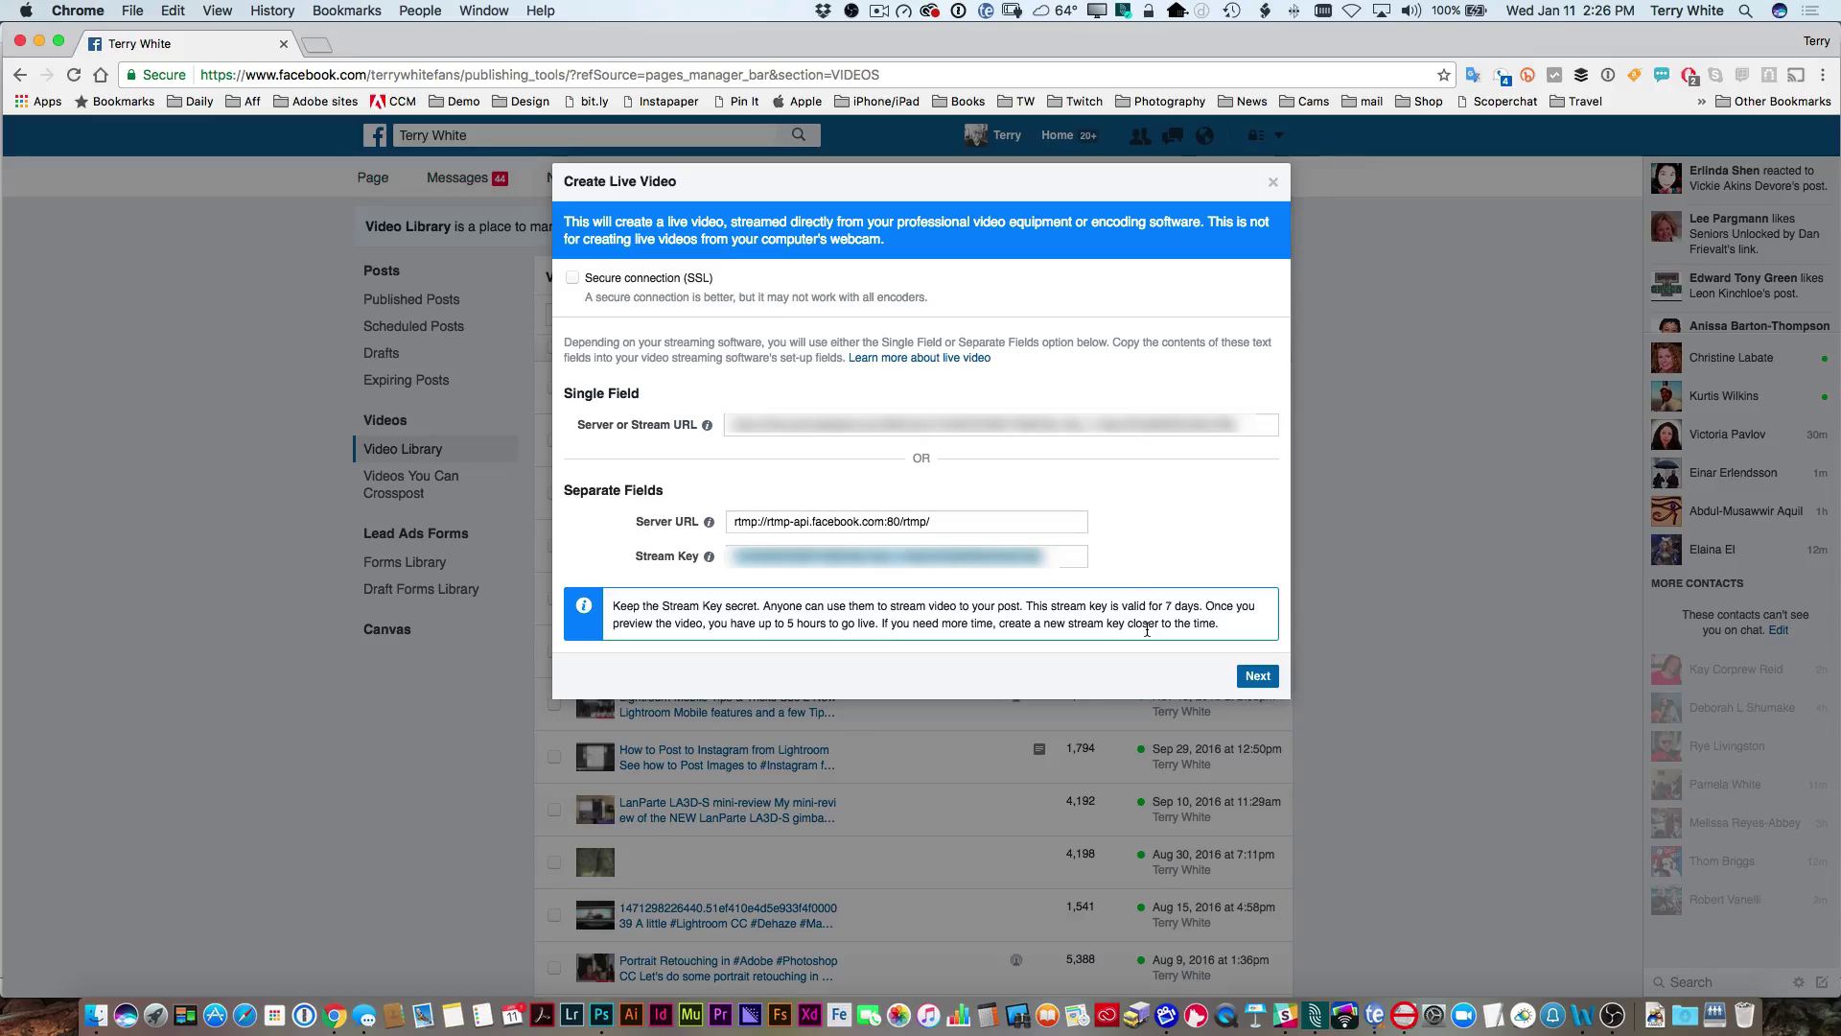
{"action": "key", "text": "super+Tab"}
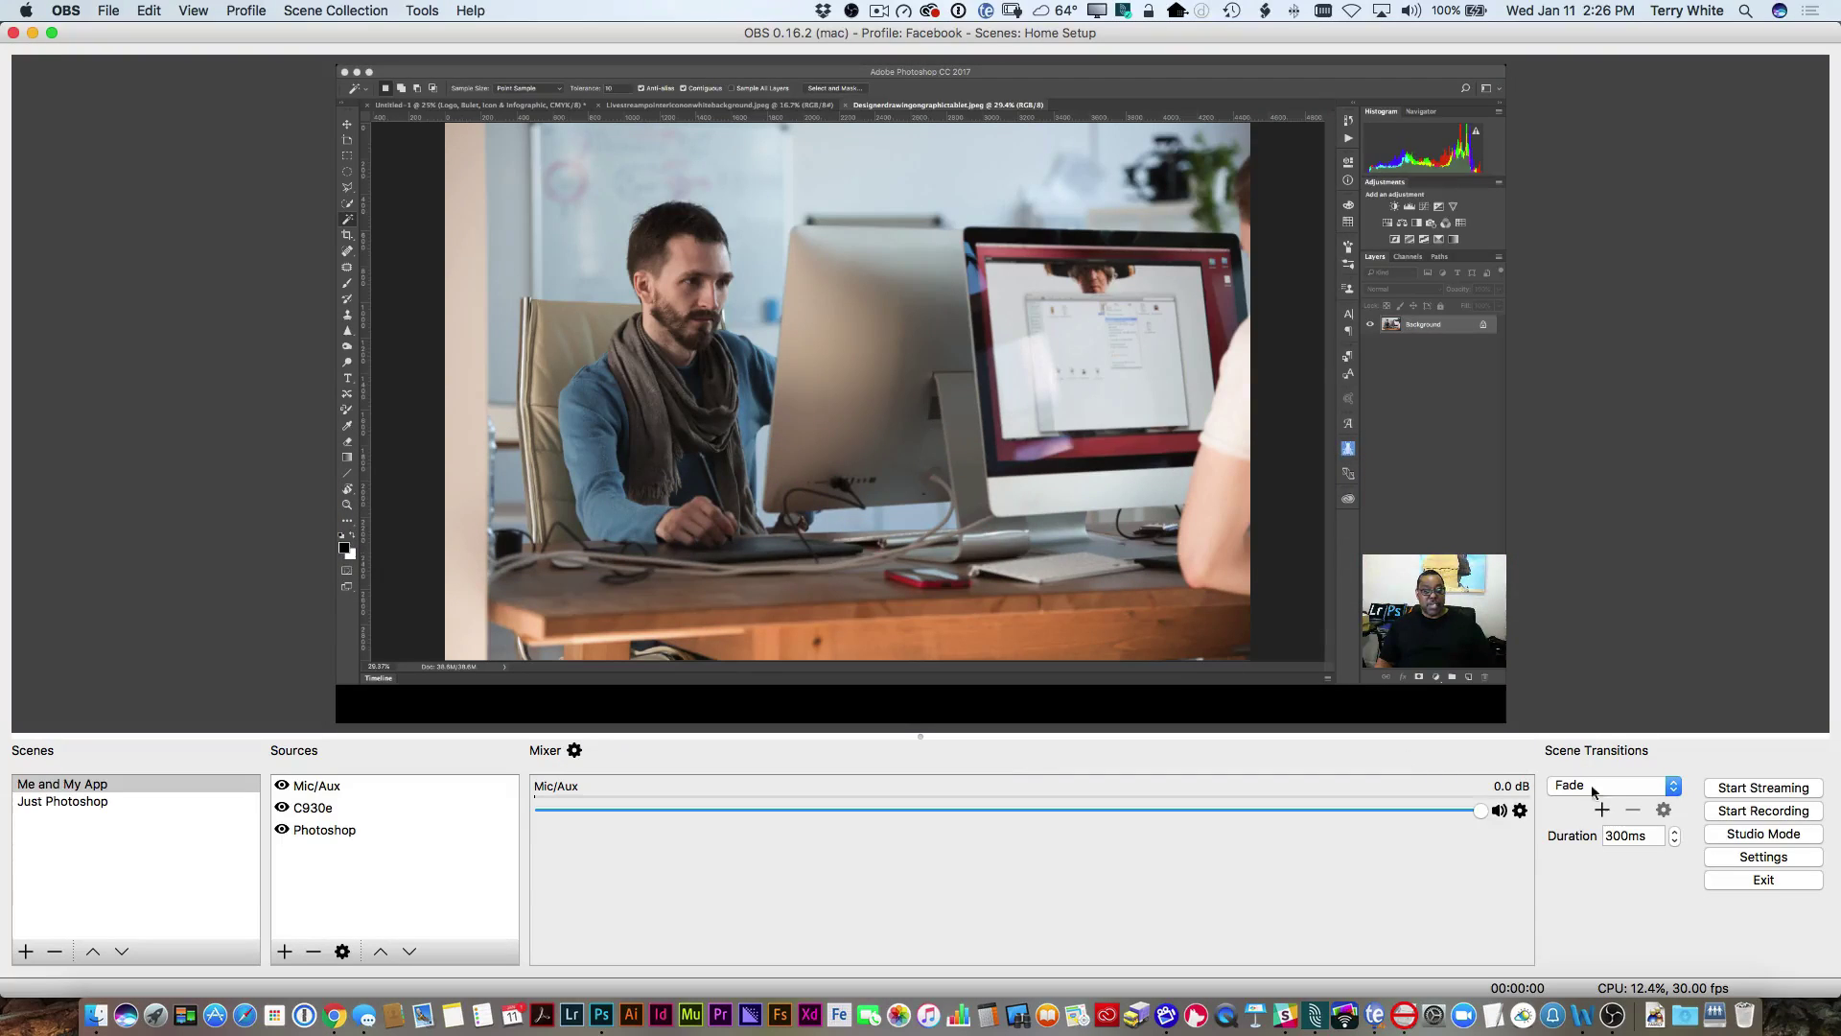
Step: Set the OBS stream service to Facebook Live with the pasted stream key, then start streaming
{"action": "left_click", "coordinate": [1740, 859]}
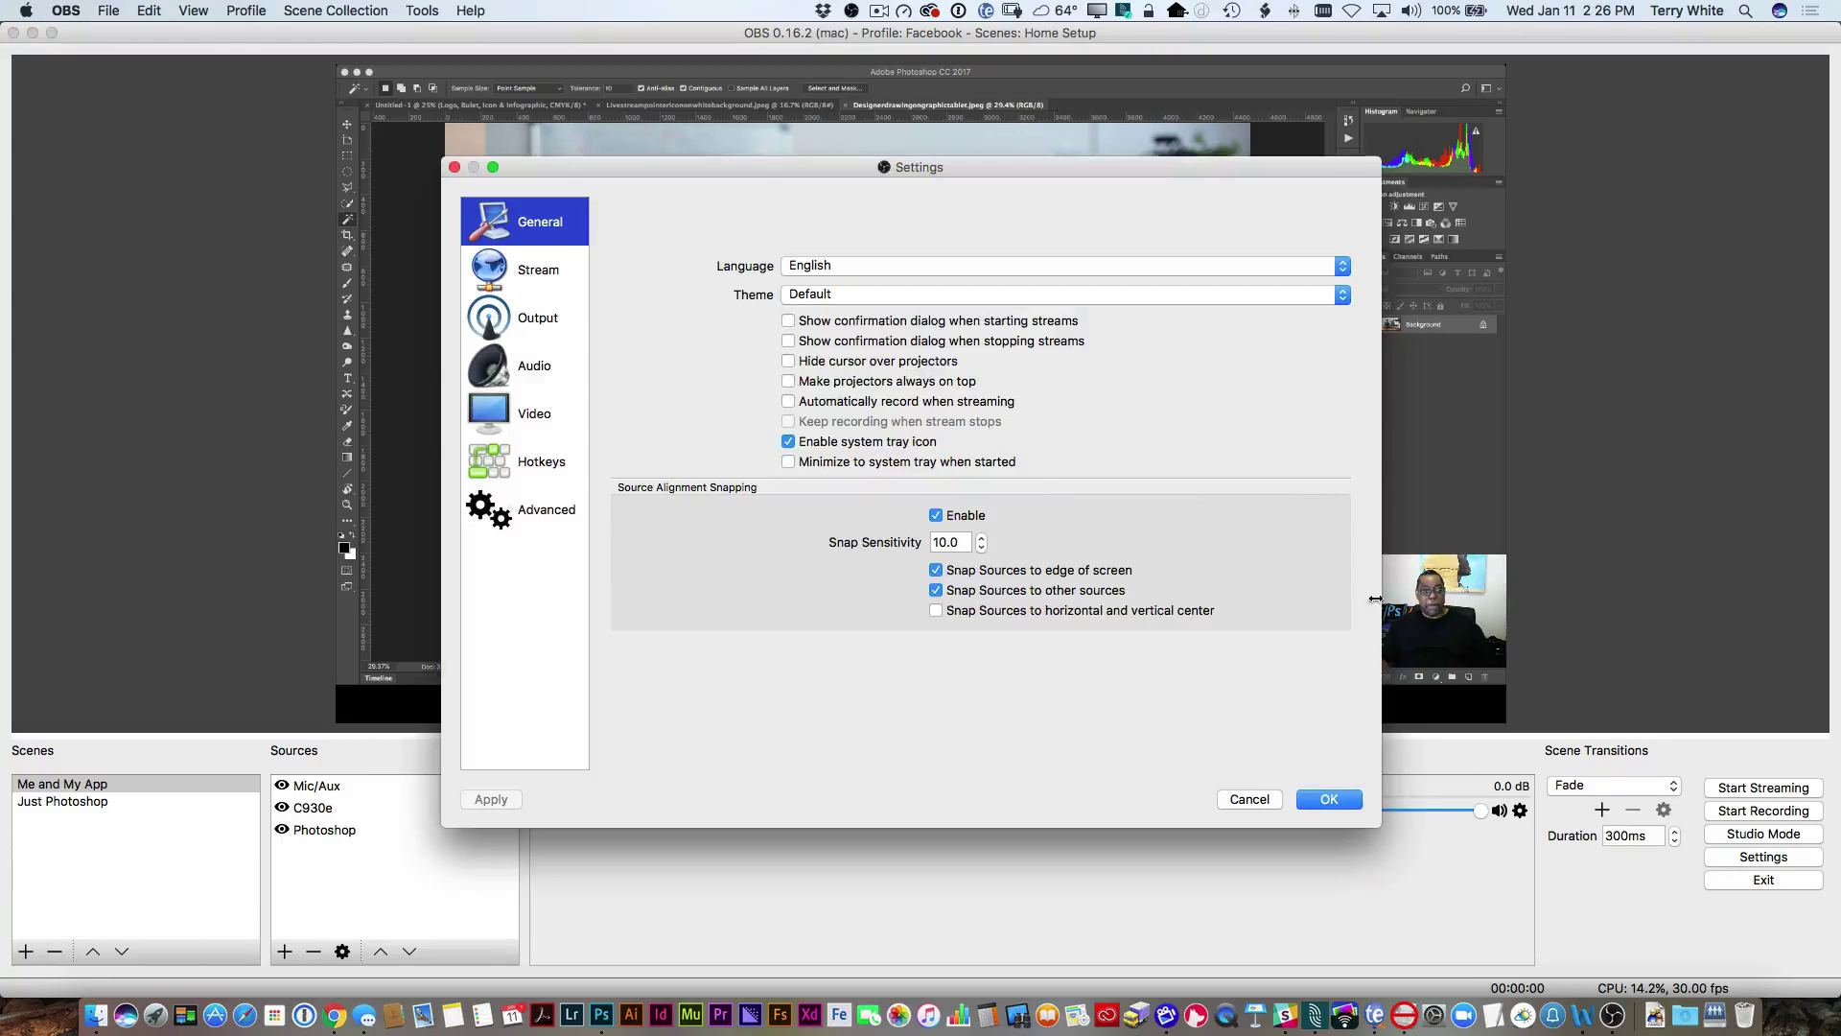
{"action": "left_click", "coordinate": [552, 276]}
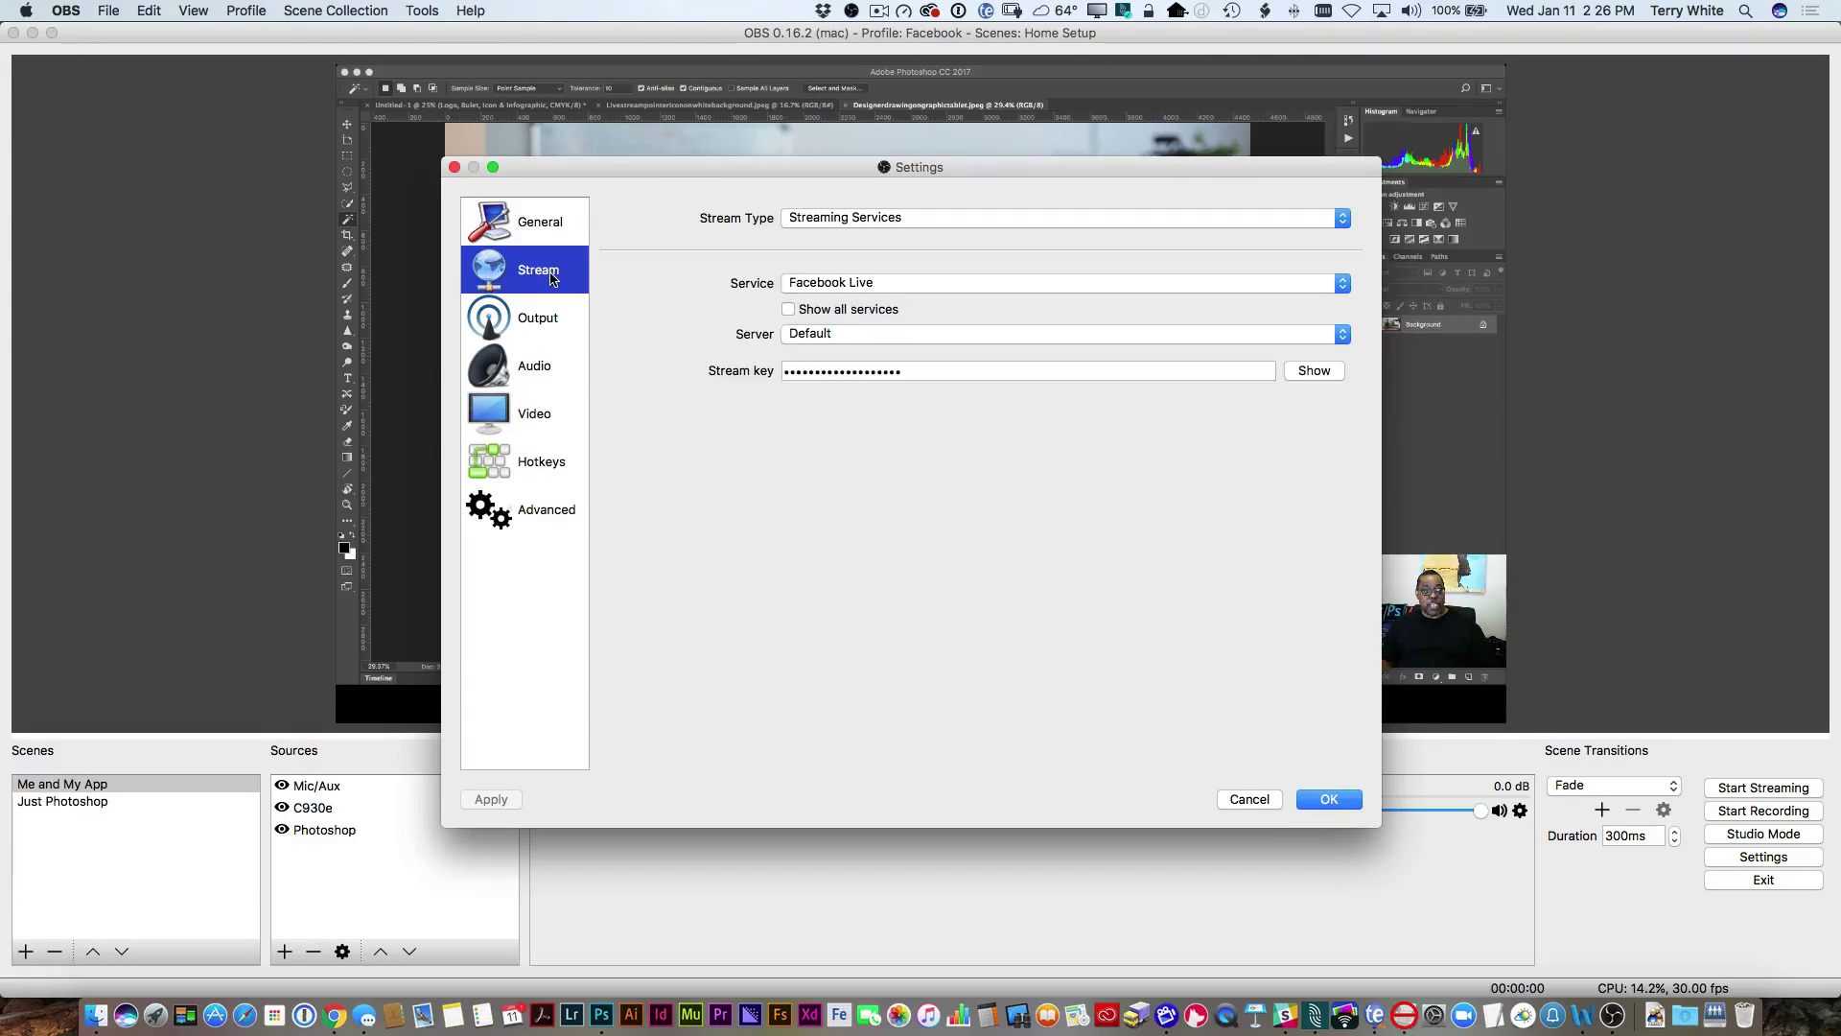
{"action": "left_click", "coordinate": [901, 285]}
{"action": "left_click", "coordinate": [901, 285]}
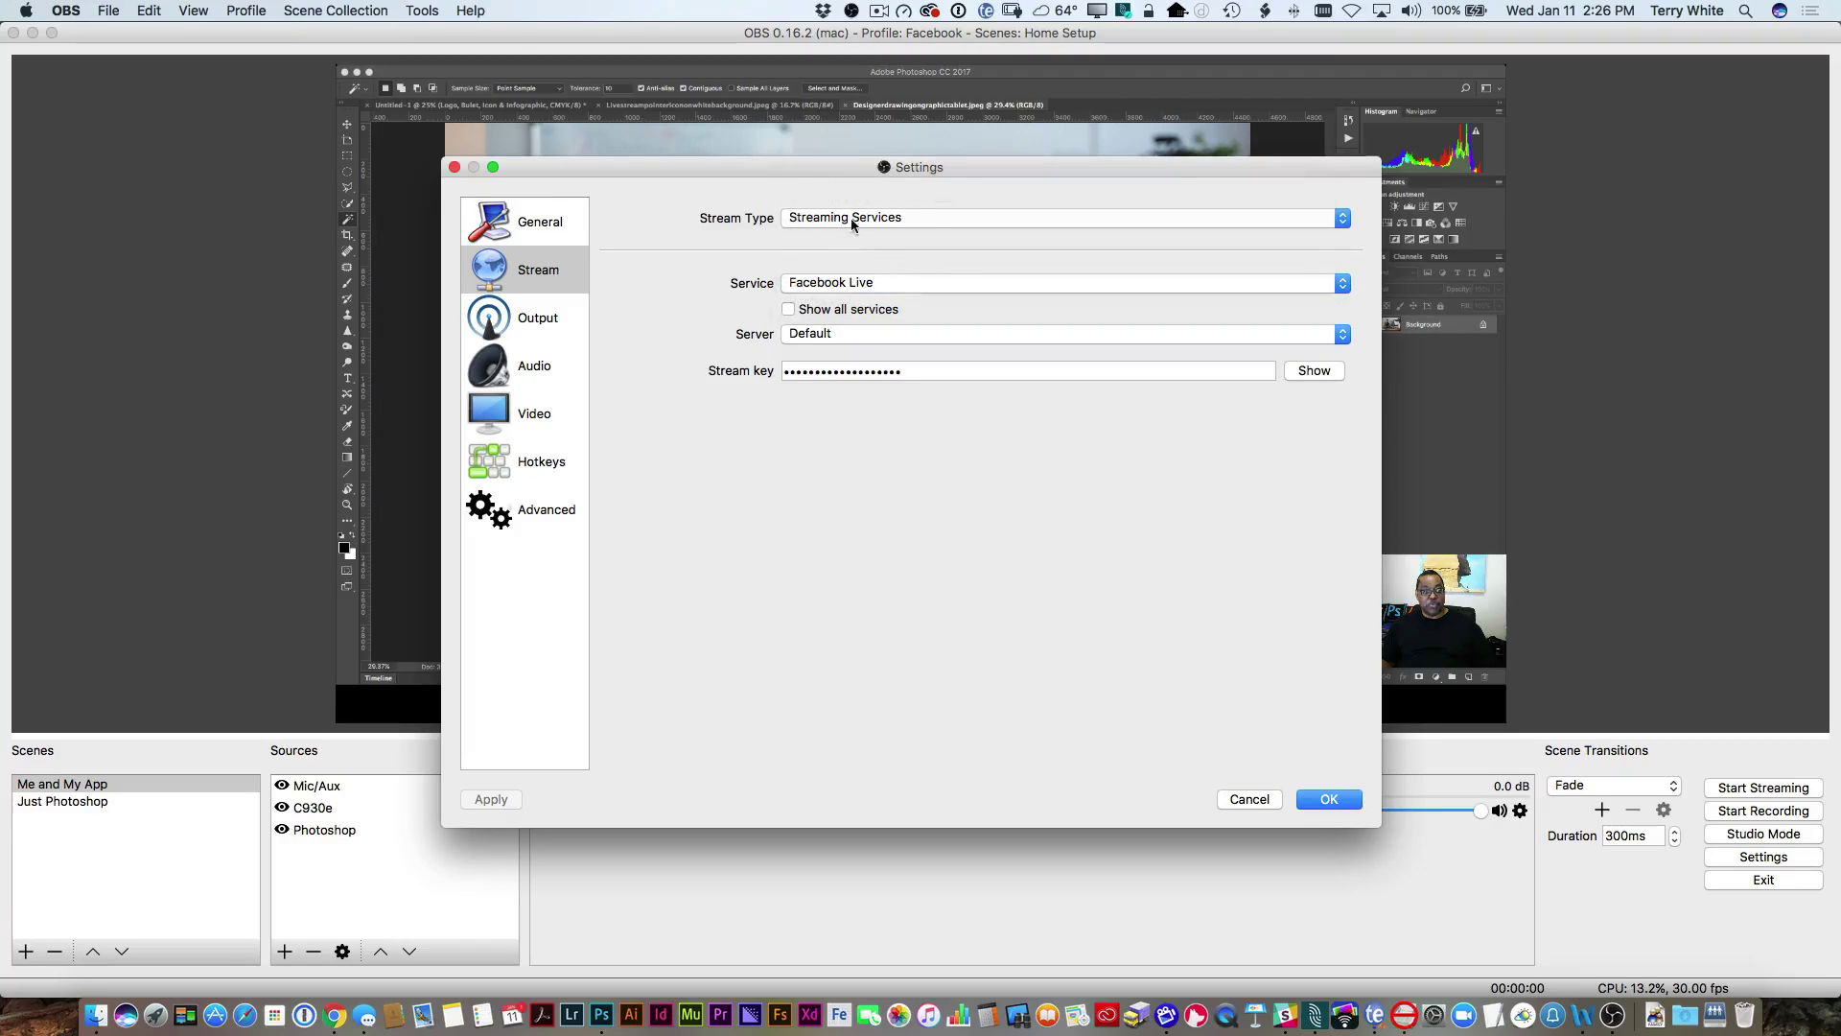
{"action": "left_click", "coordinate": [917, 373]}
{"action": "key", "text": "super+a"}
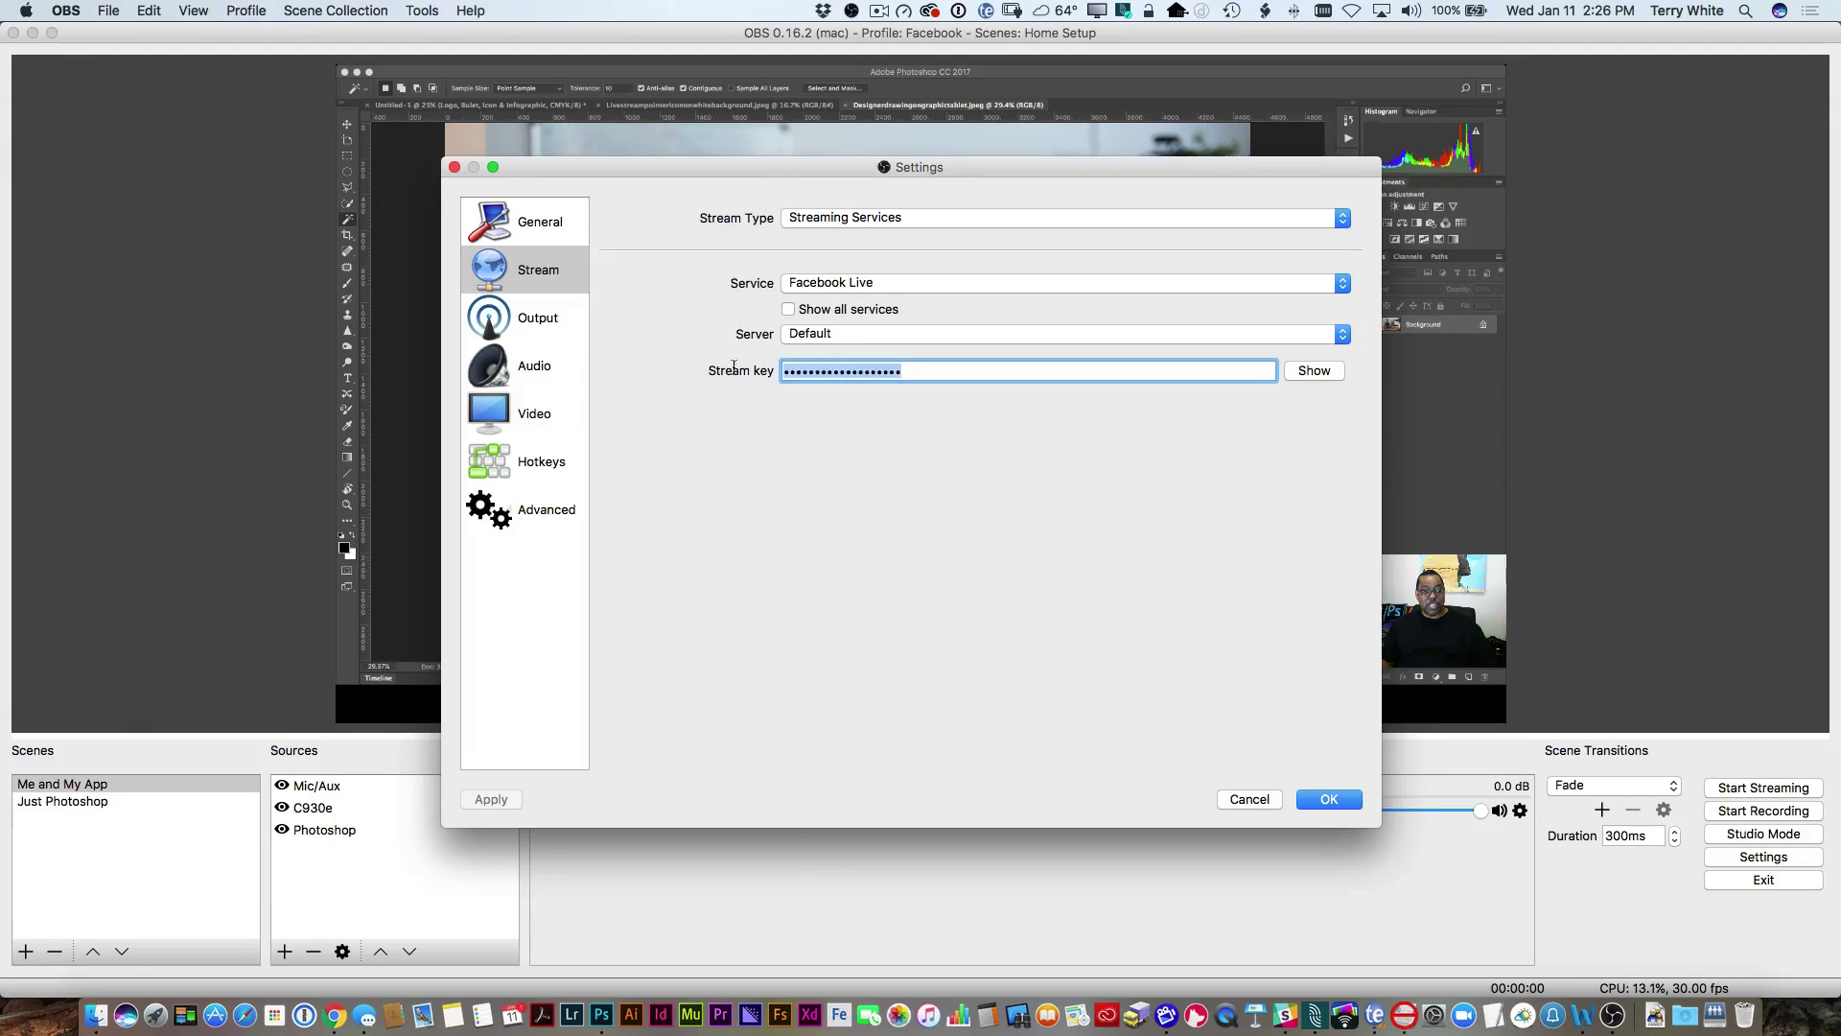
{"action": "key", "text": "super+v"}
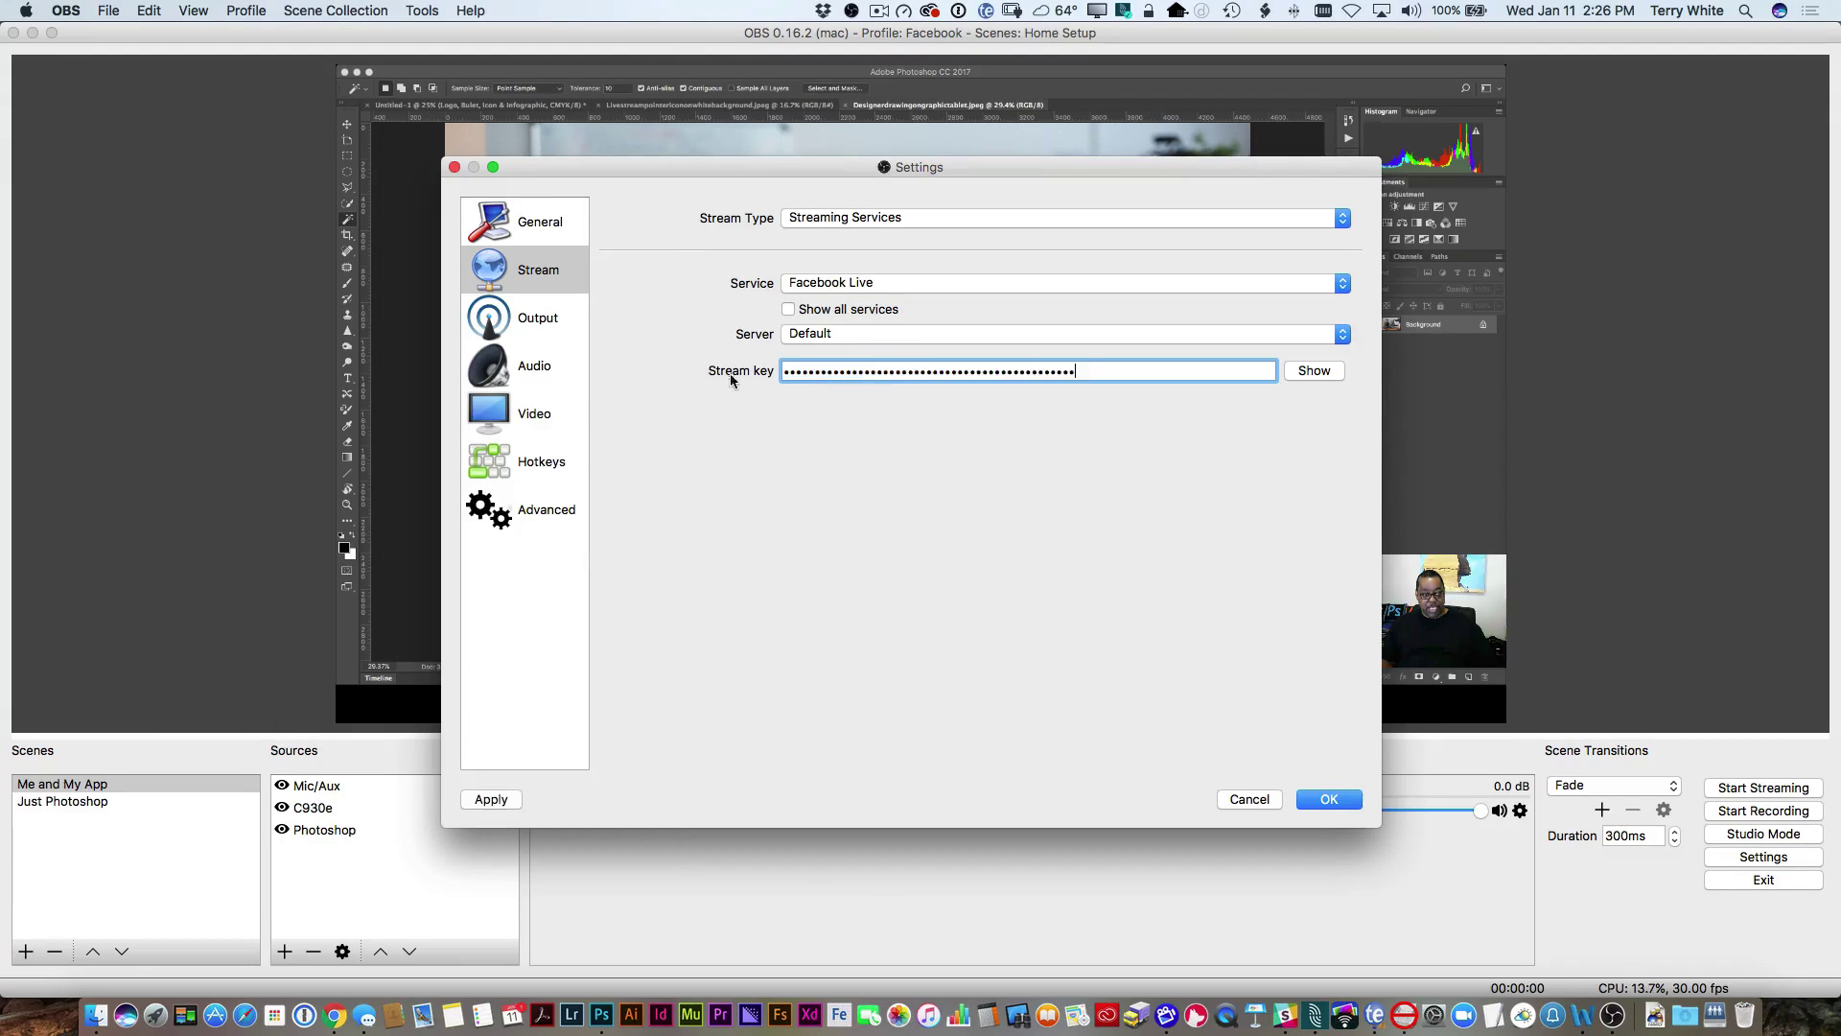
{"action": "left_click", "coordinate": [1329, 800]}
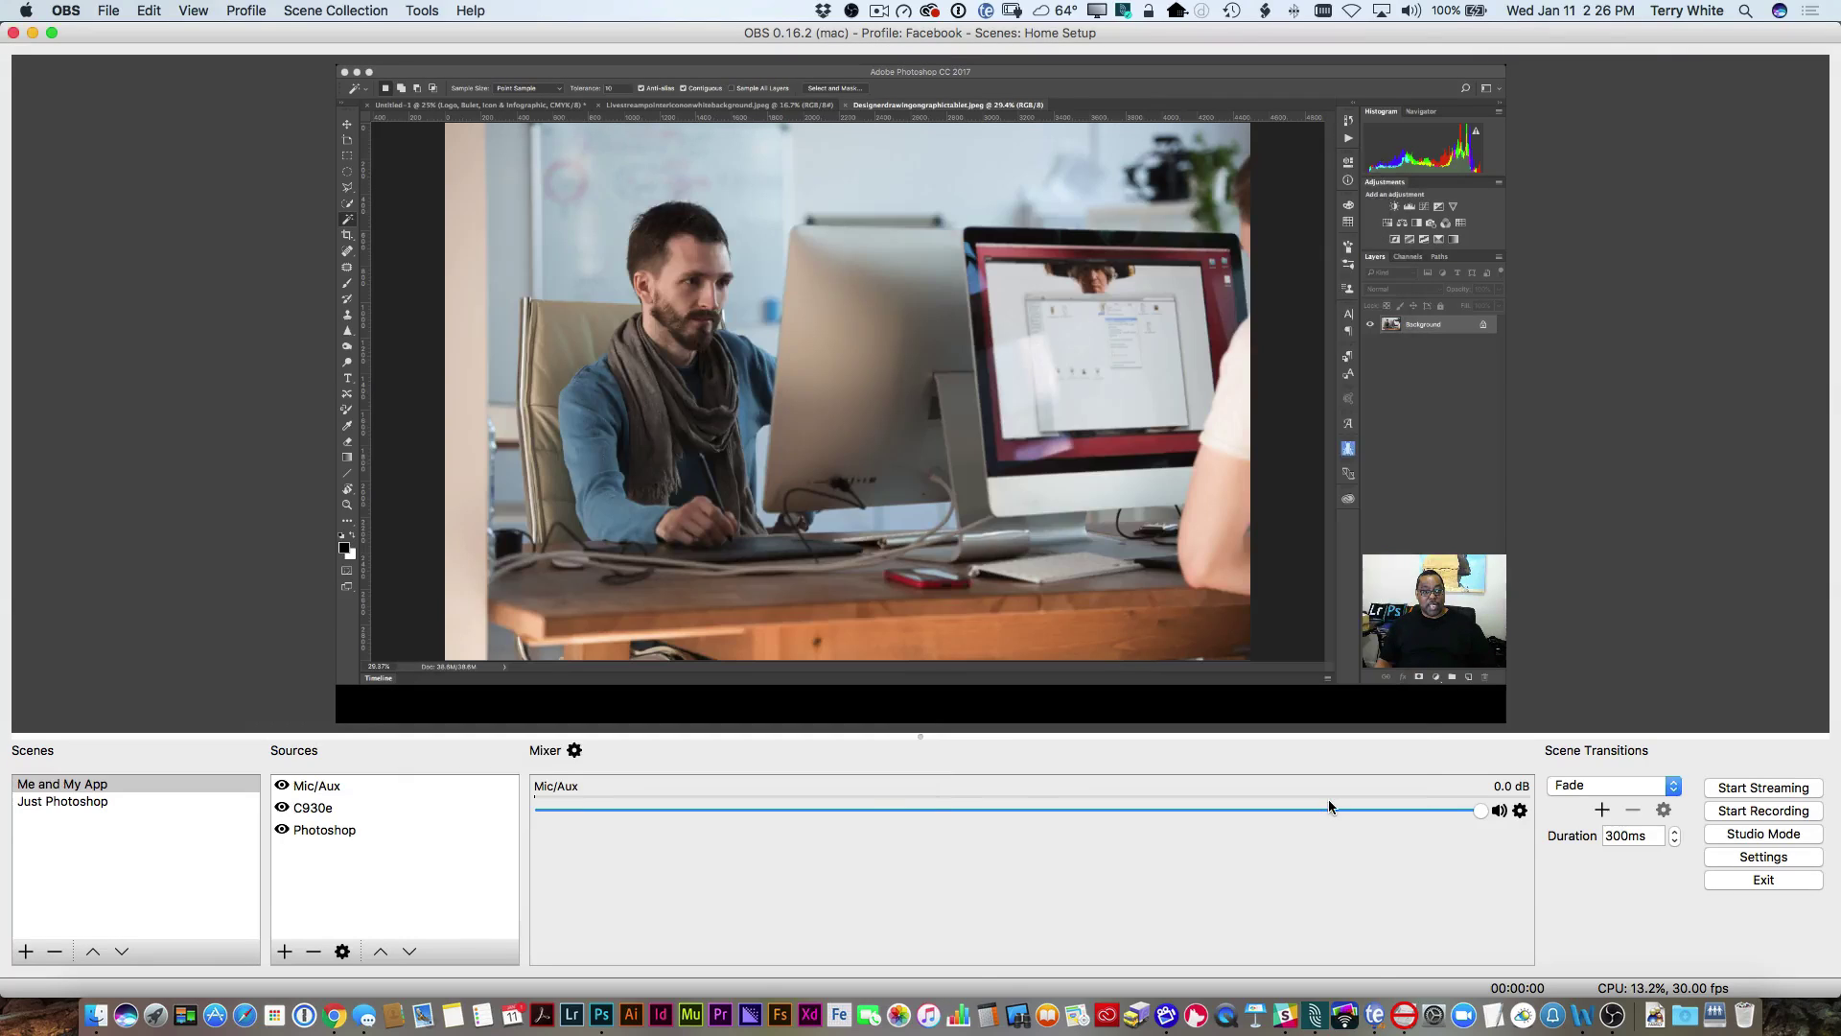
{"action": "left_click", "coordinate": [1731, 790]}
Step: Back in Facebook, continue to the live post composer and title the video 'Intro to Photoshop'
{"action": "key", "text": "super+Tab"}
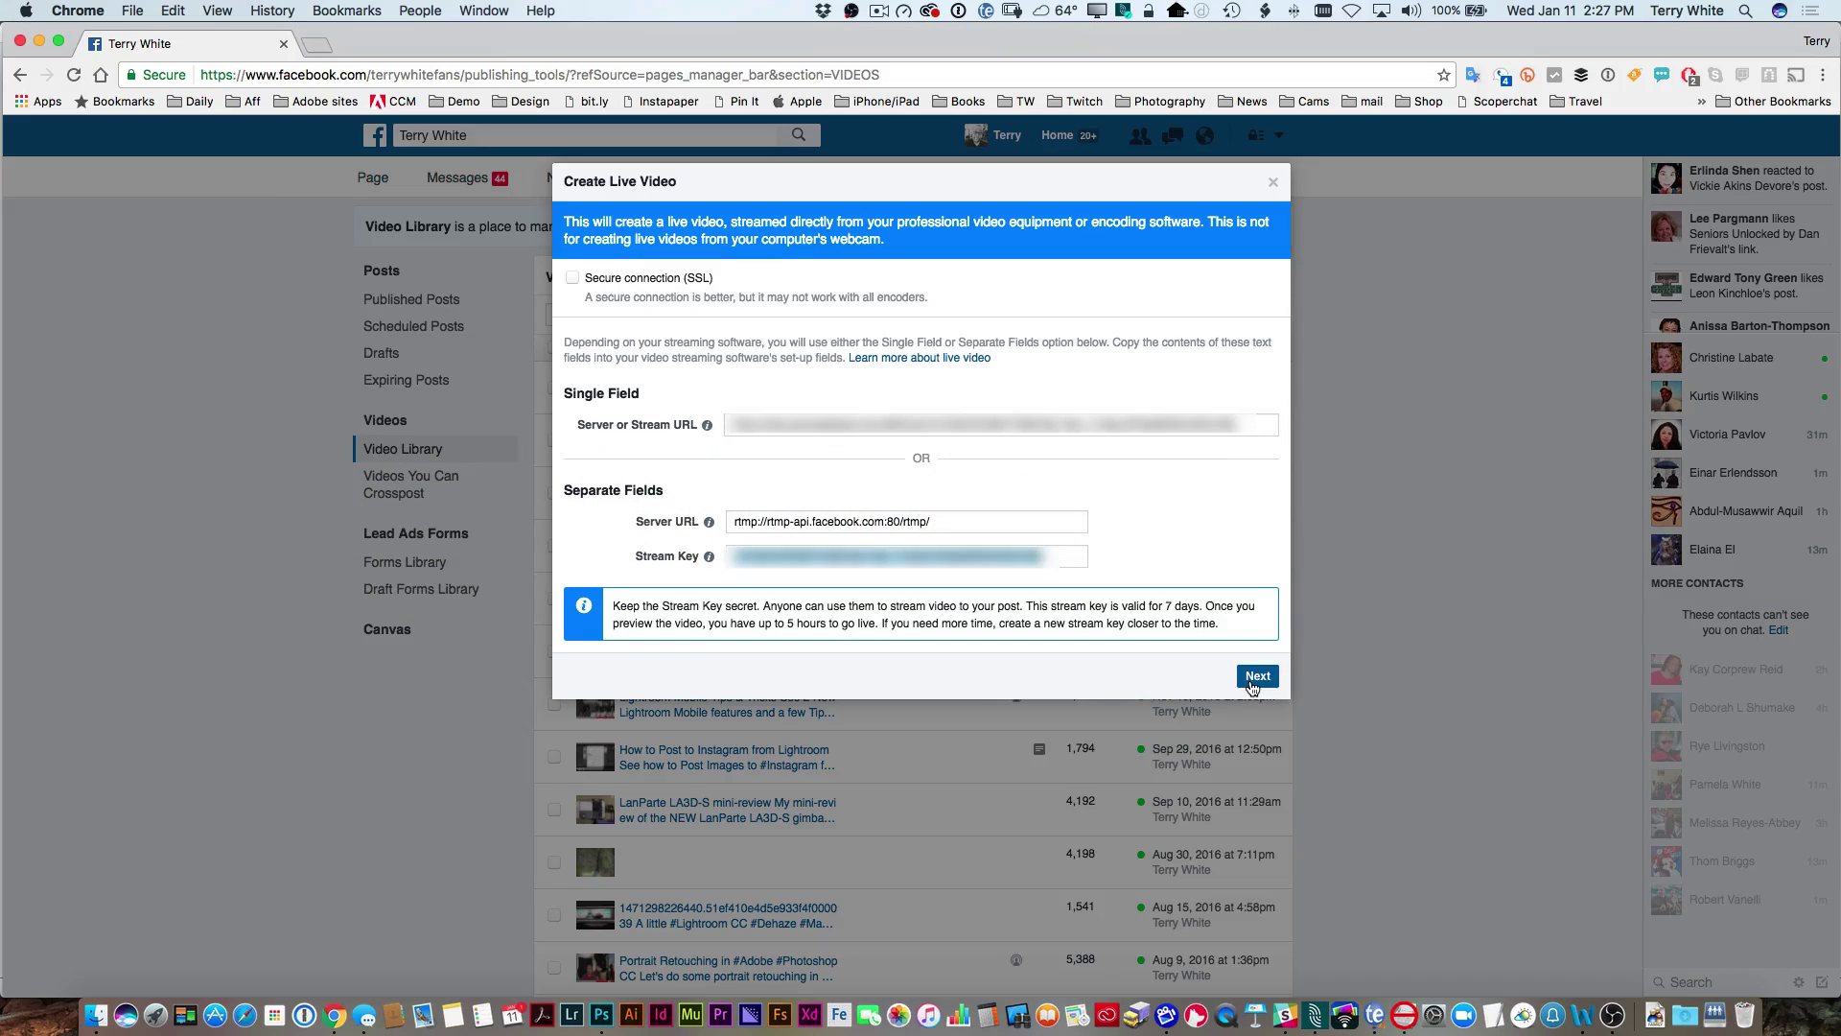
{"action": "left_click", "coordinate": [1252, 683]}
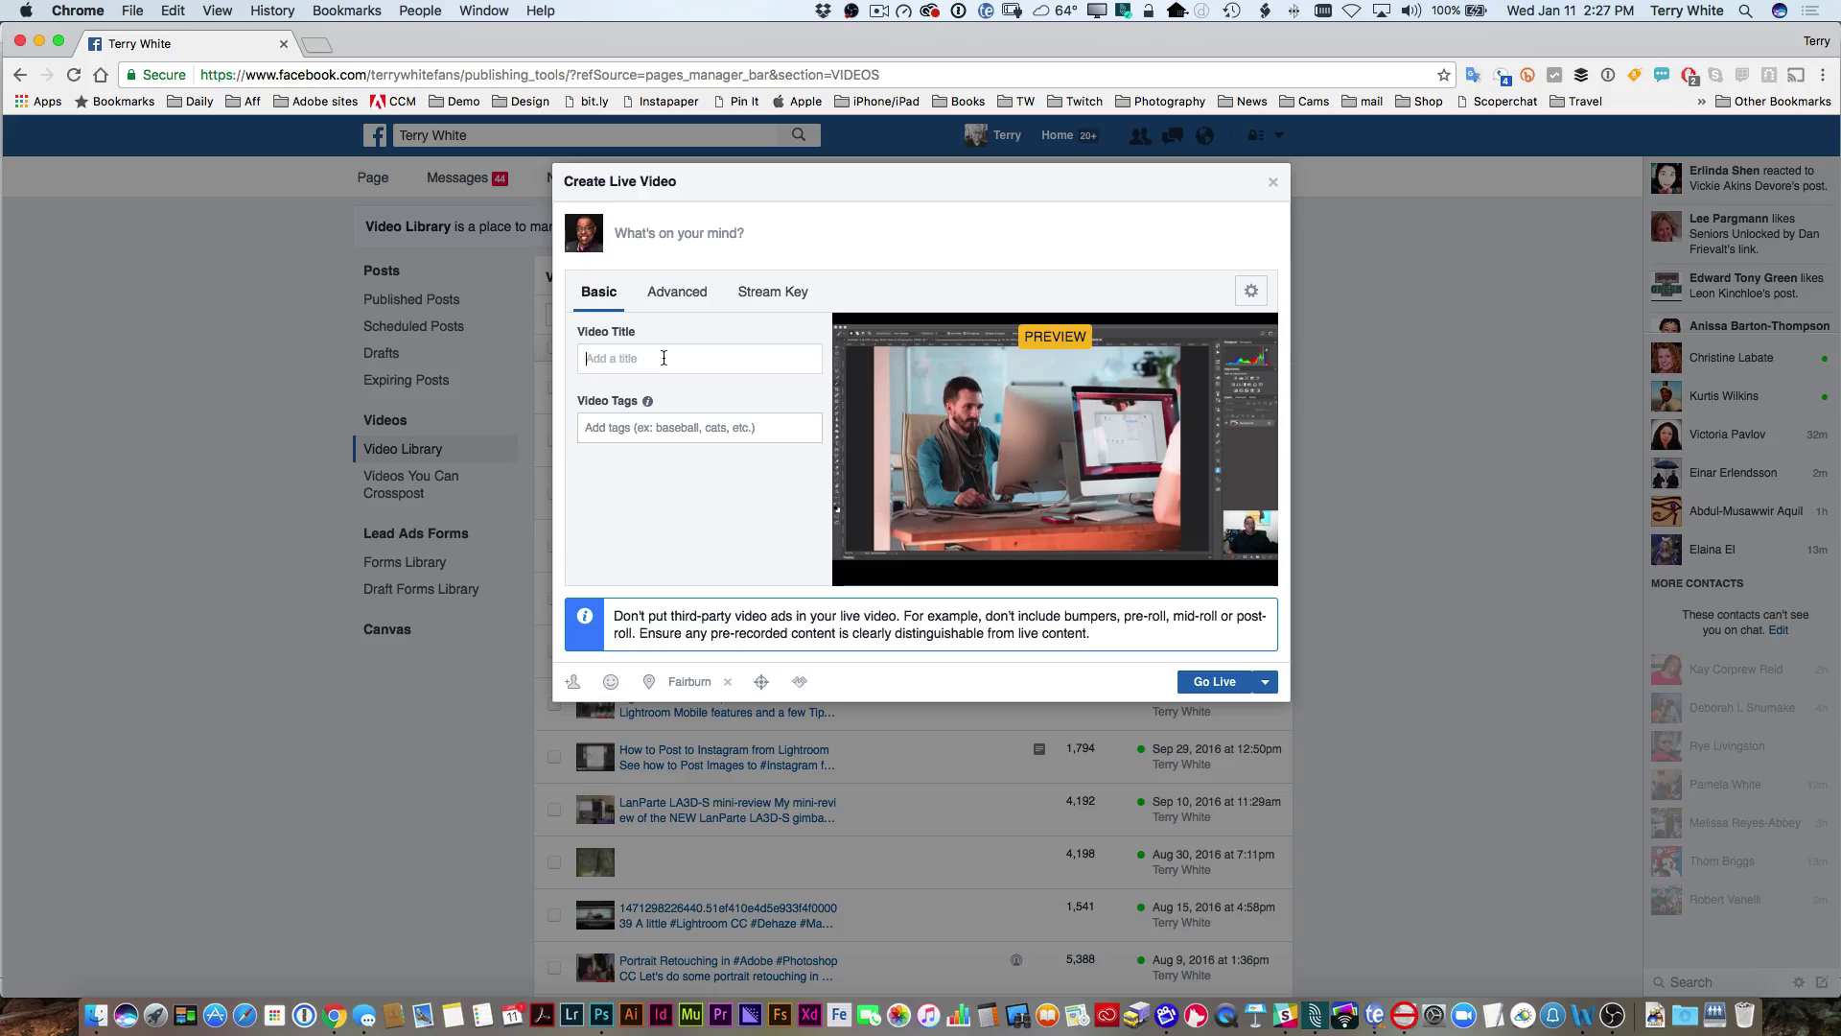
{"action": "left_click", "coordinate": [664, 359]}
{"action": "type", "text": "In"}
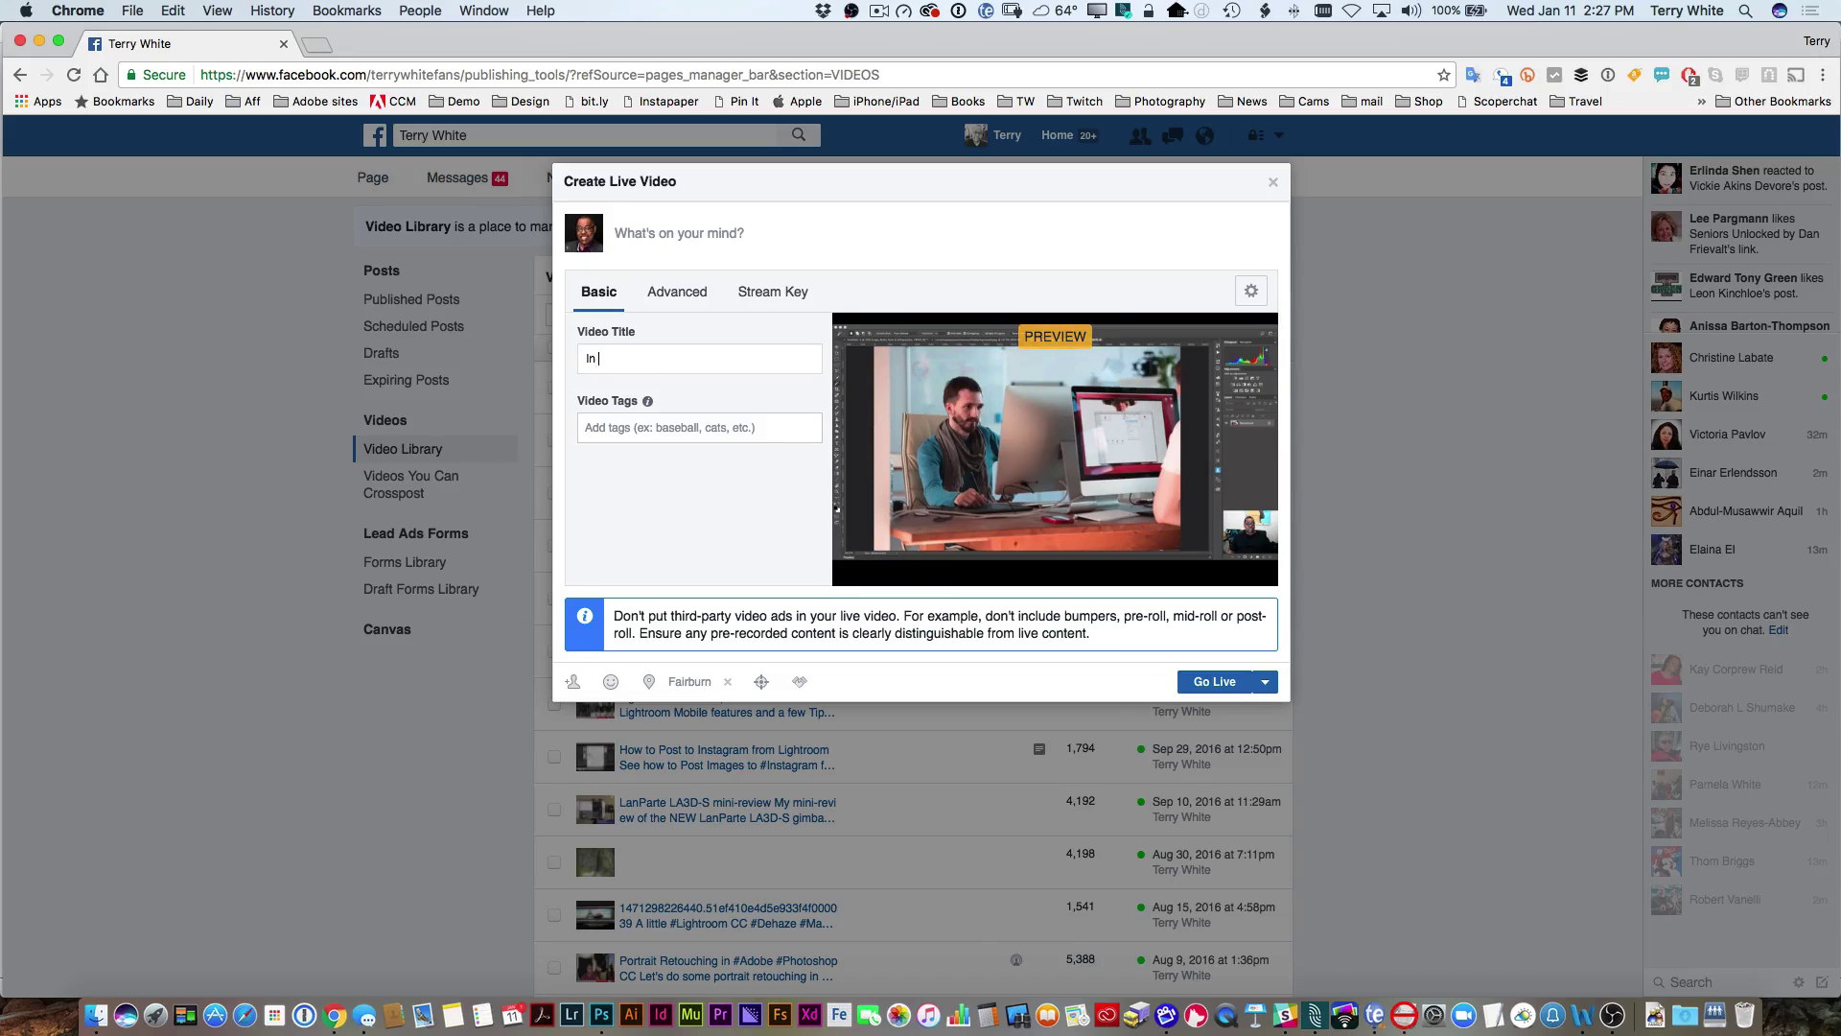
{"action": "type", "text": "tro to Photoshop"}
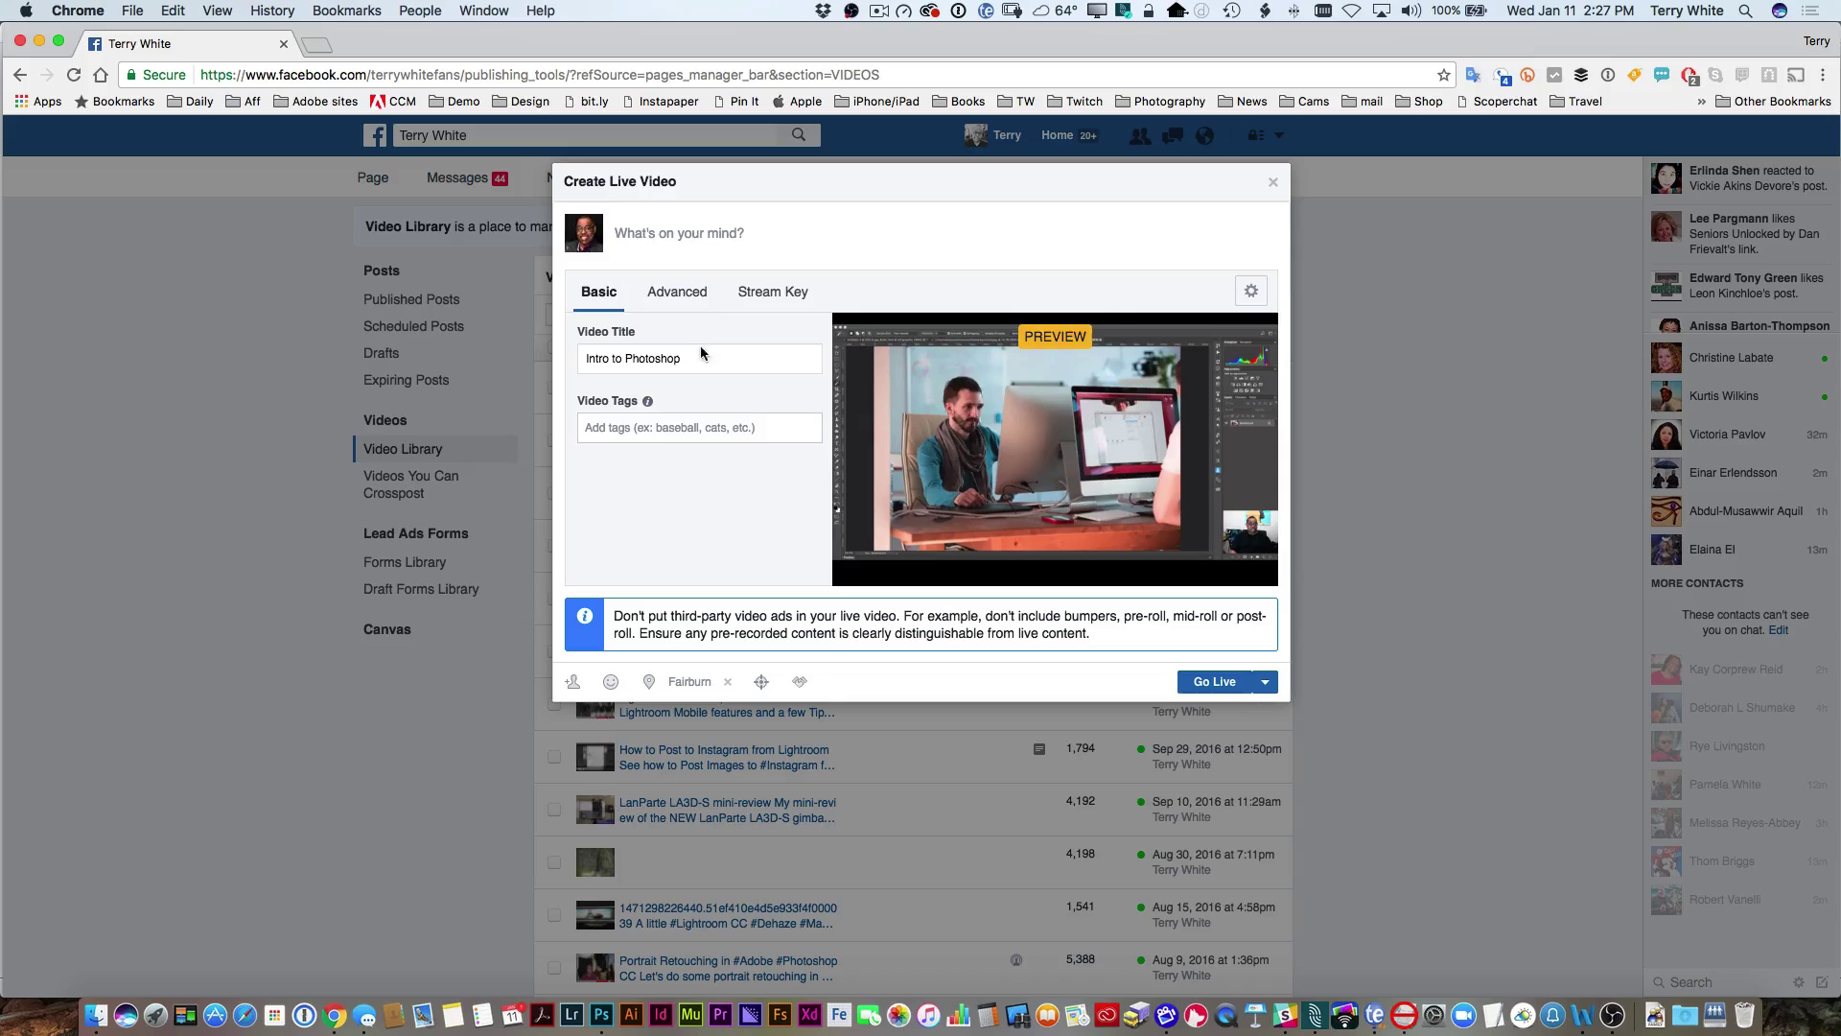
Step: Write the post description 'Intro to Photoshop CC by' plus the presenter's name, fixing the typo
{"action": "left_click", "coordinate": [677, 225]}
{"action": "type", "text": "Intro to Photoshop CC by "}
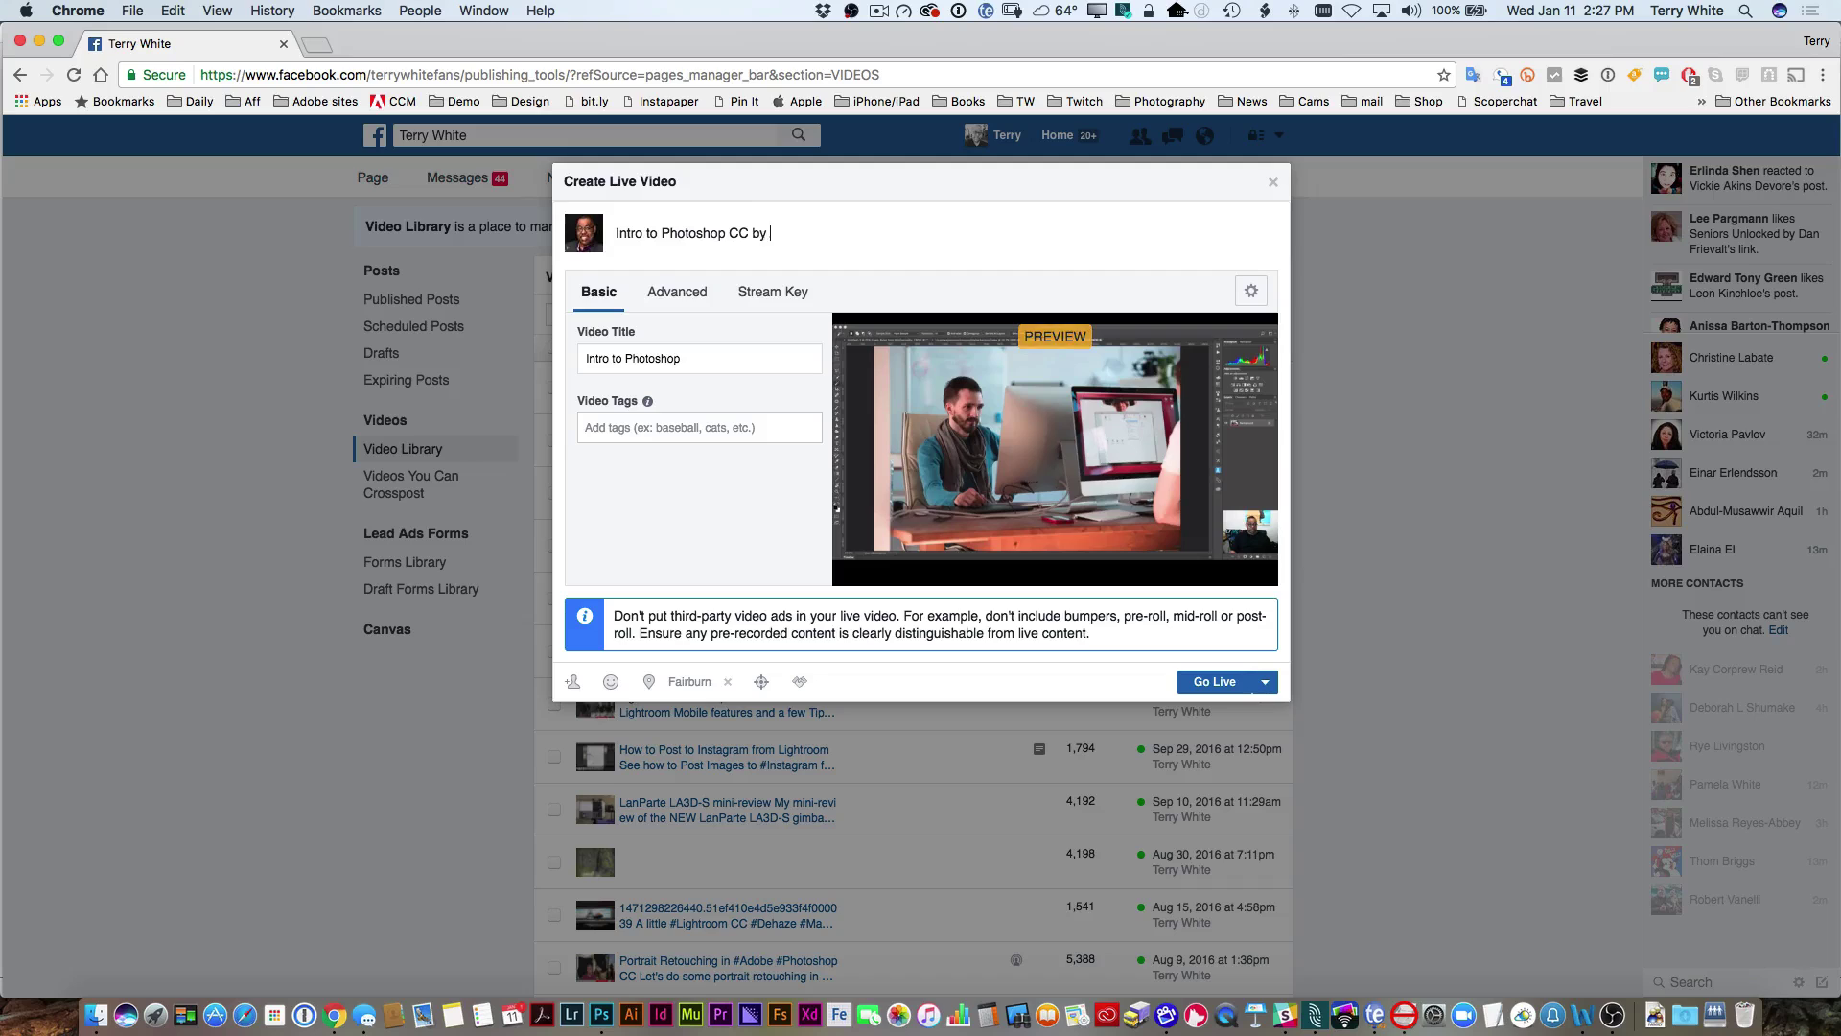
{"action": "type", "text": "Terry WHite"}
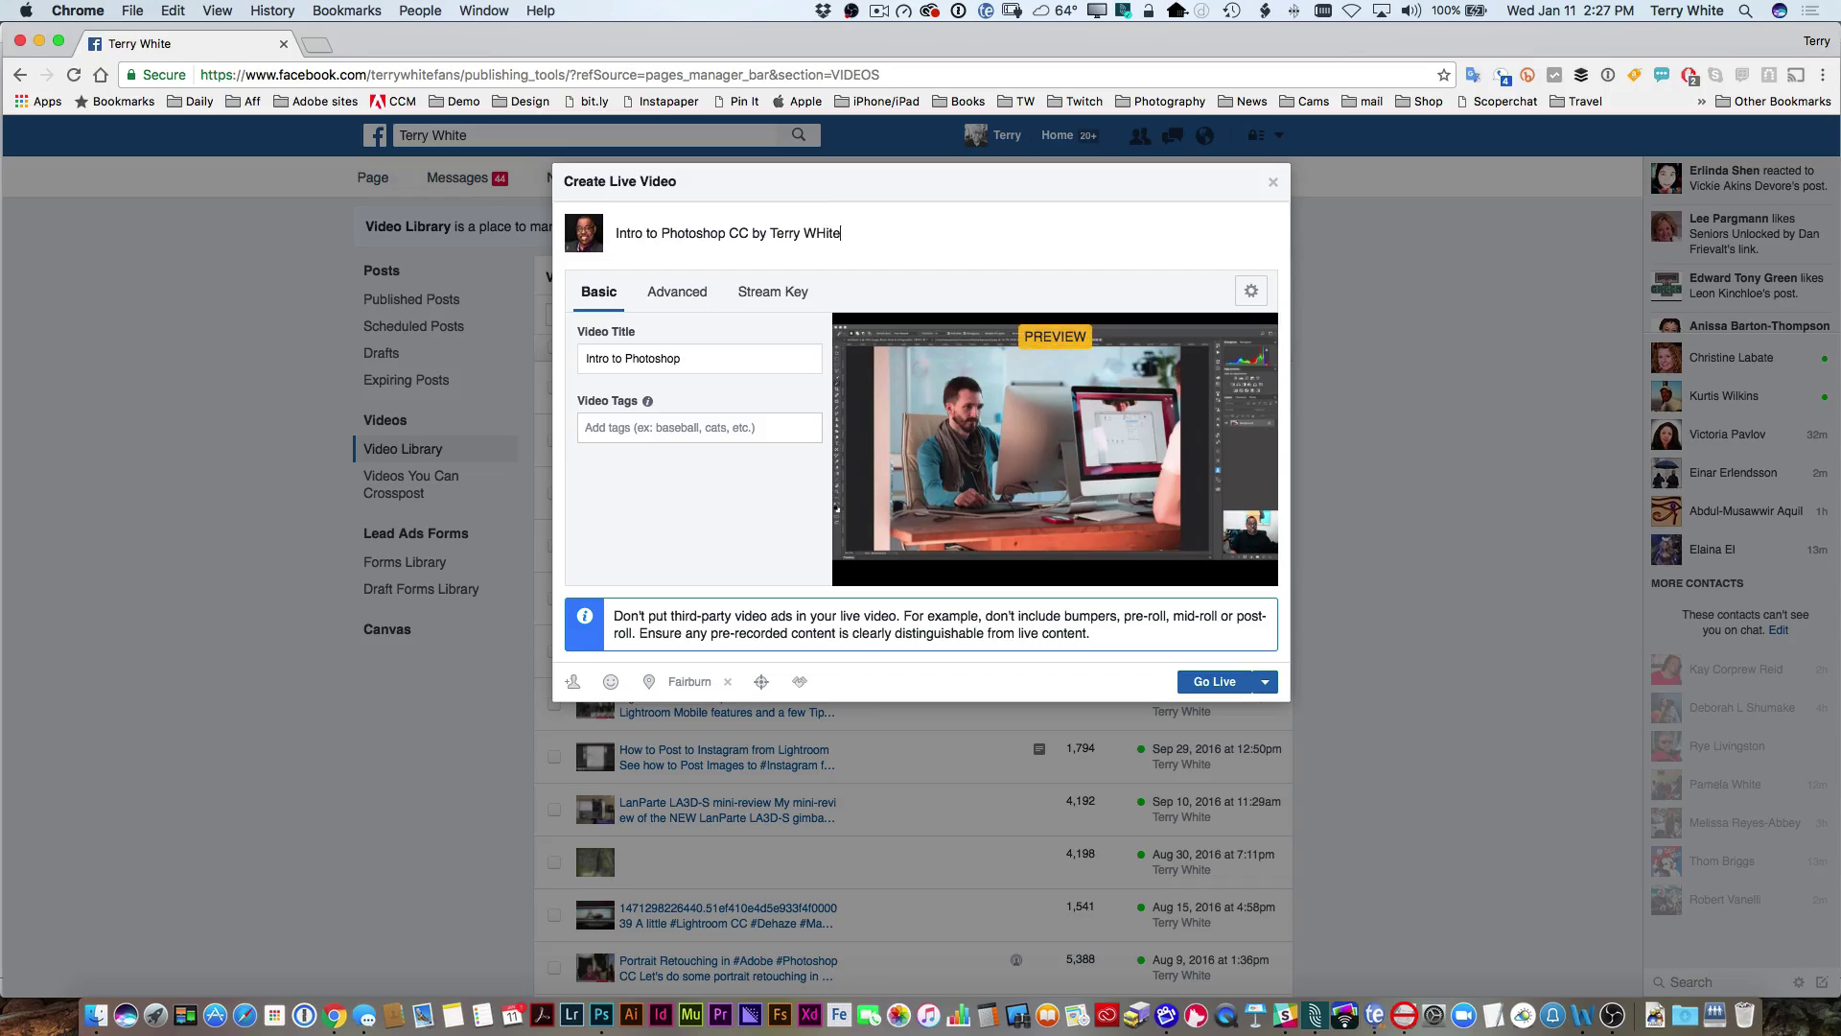
{"action": "key", "text": "BackSpace"}
{"action": "key", "text": "BackSpace"}
{"action": "key", "text": "BackSpace"}
{"action": "key", "text": "BackSpace"}
{"action": "type", "text": "hite"}
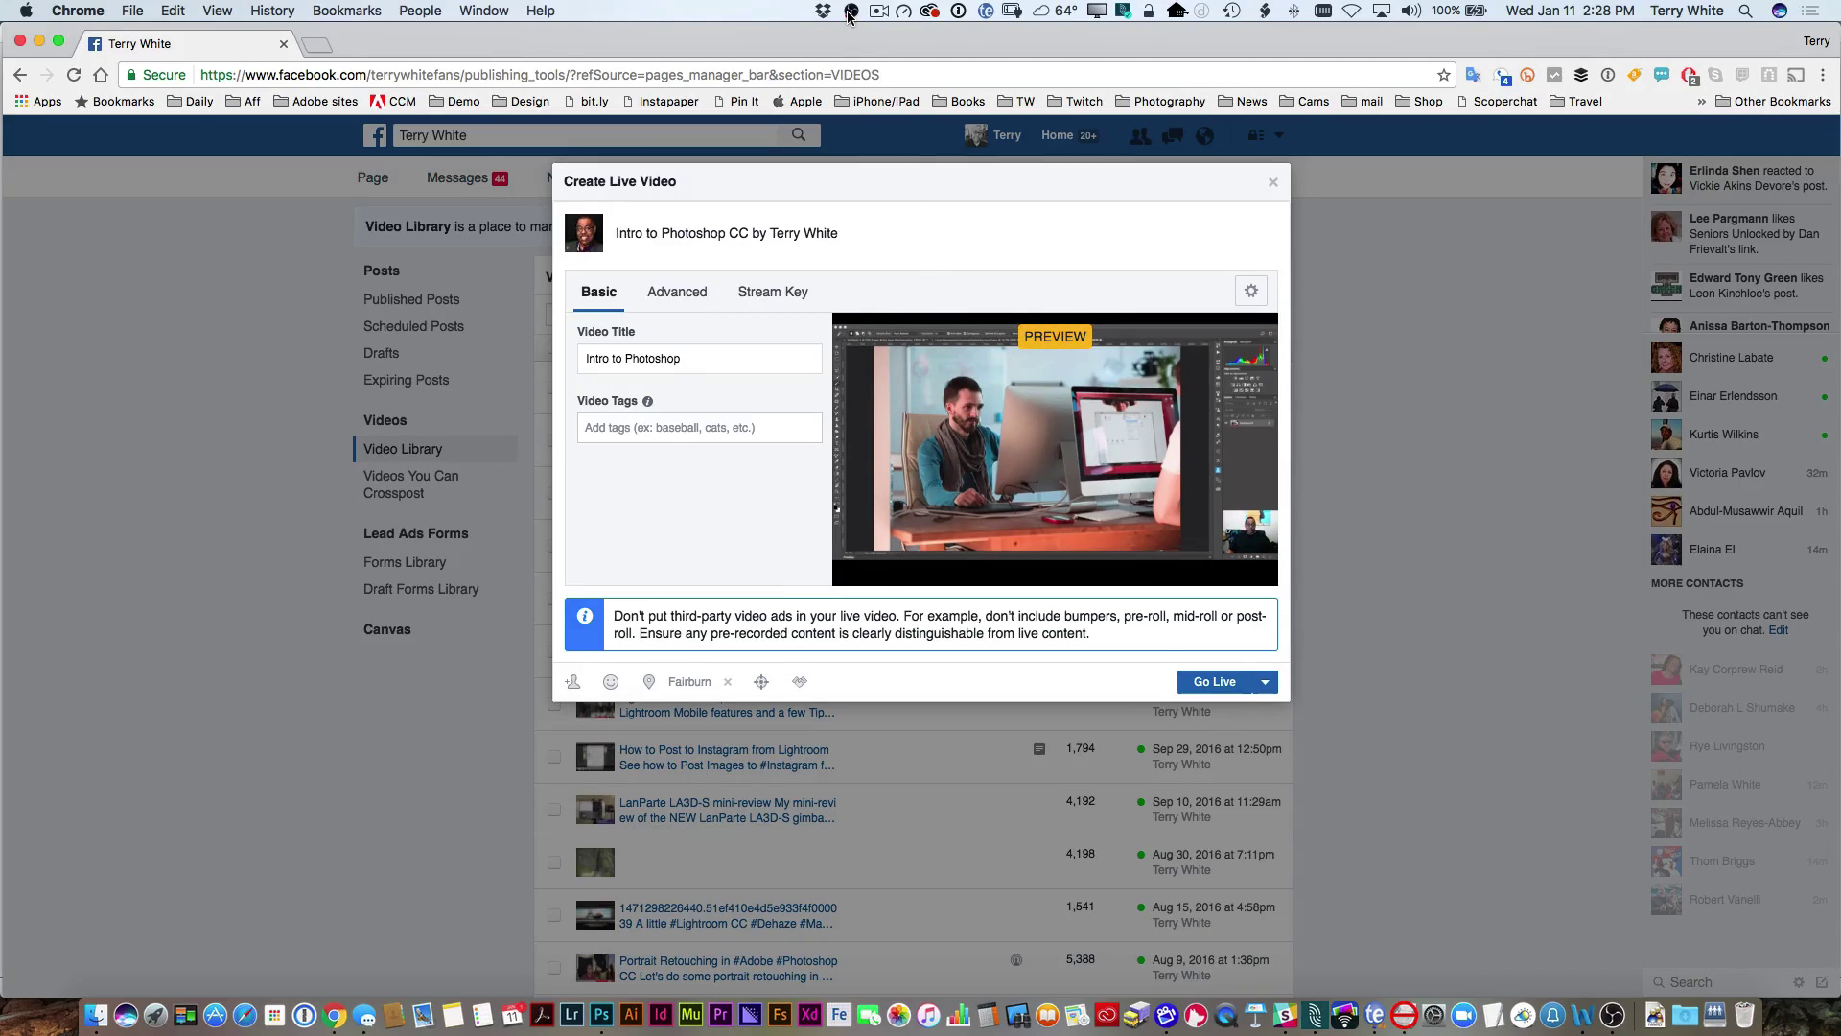
Step: Stop the OBS stream and discard the unpublished Facebook live video post
{"action": "left_click", "coordinate": [849, 12]}
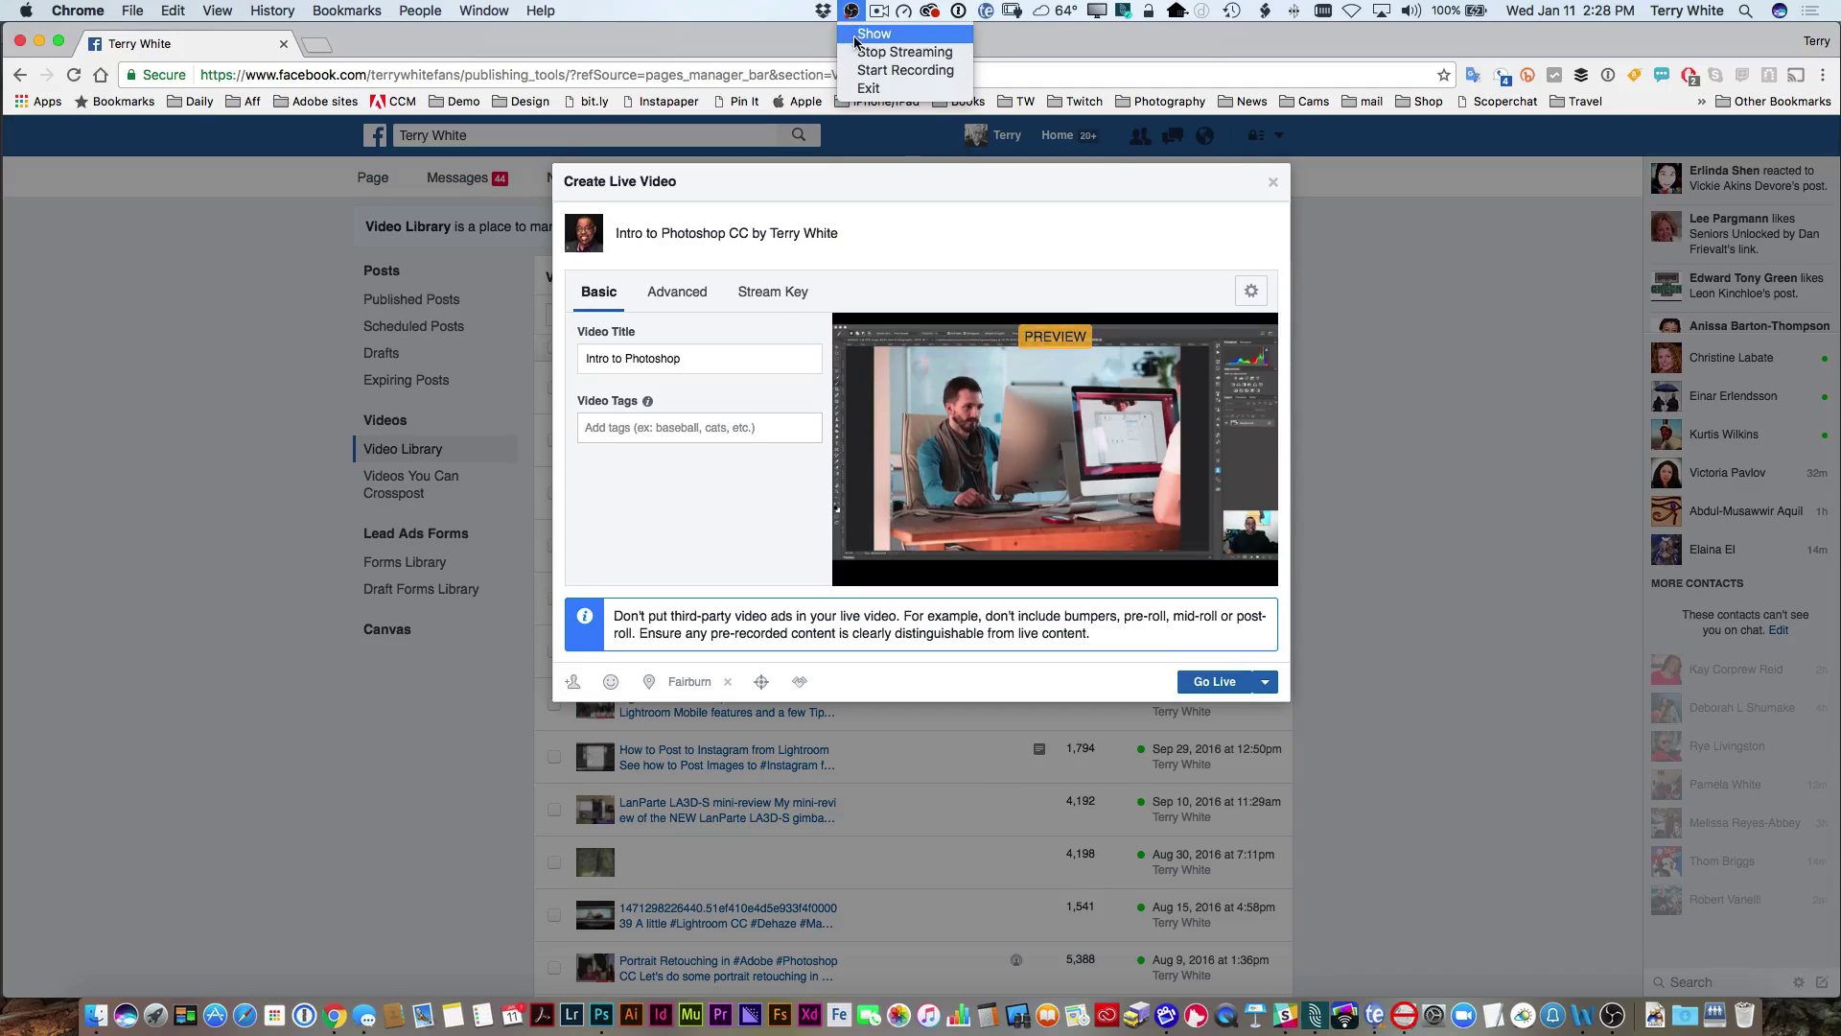
{"action": "left_click", "coordinate": [855, 41]}
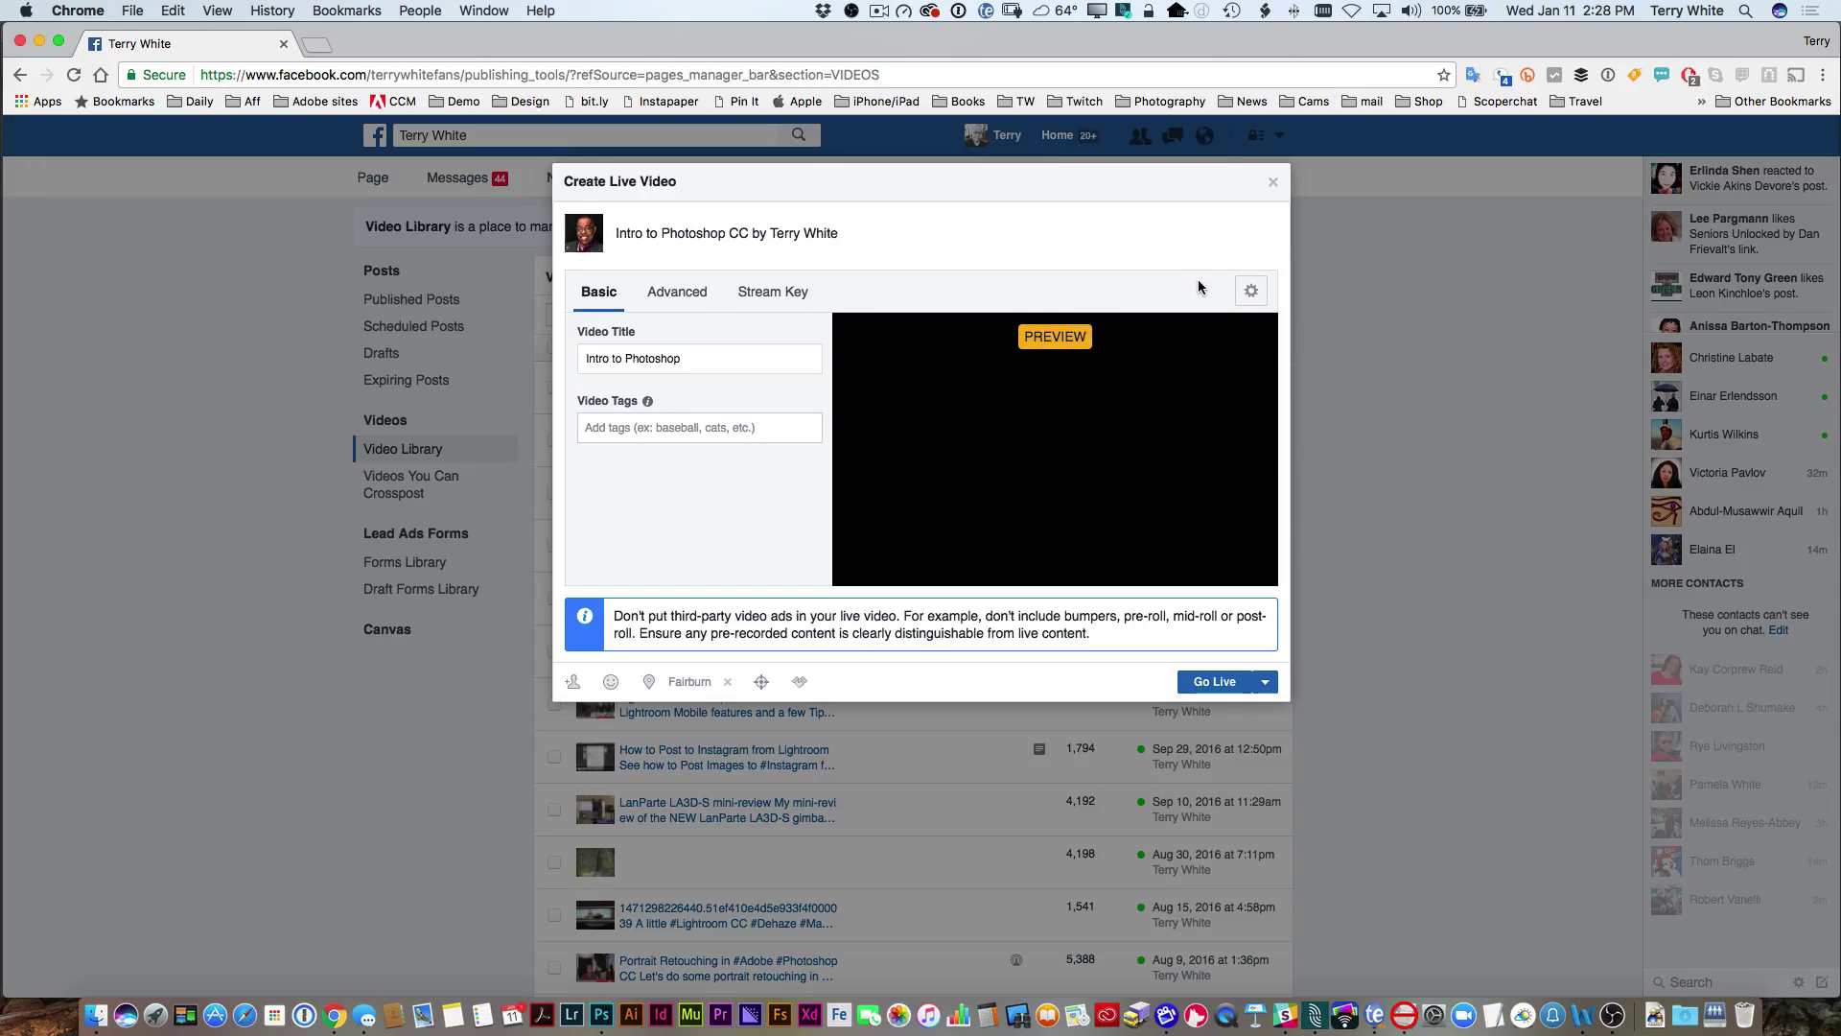
{"action": "left_click", "coordinate": [1273, 181]}
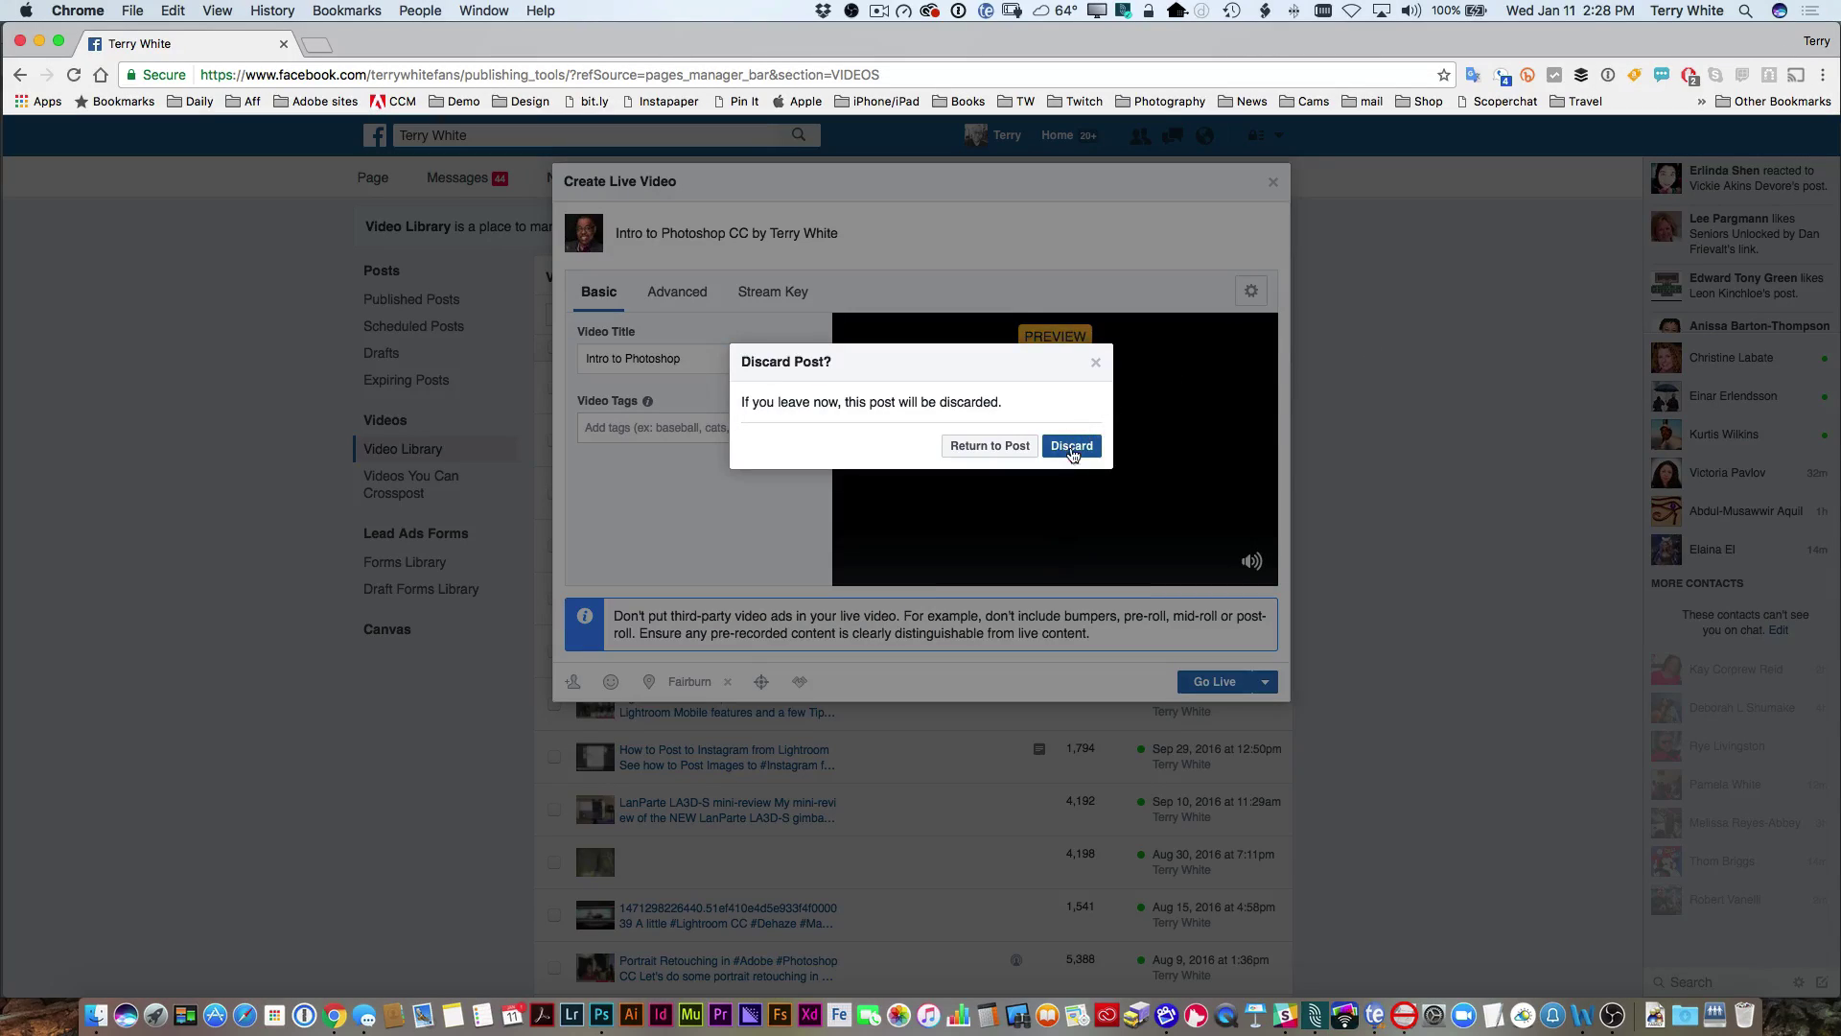
{"action": "key", "text": "Return"}
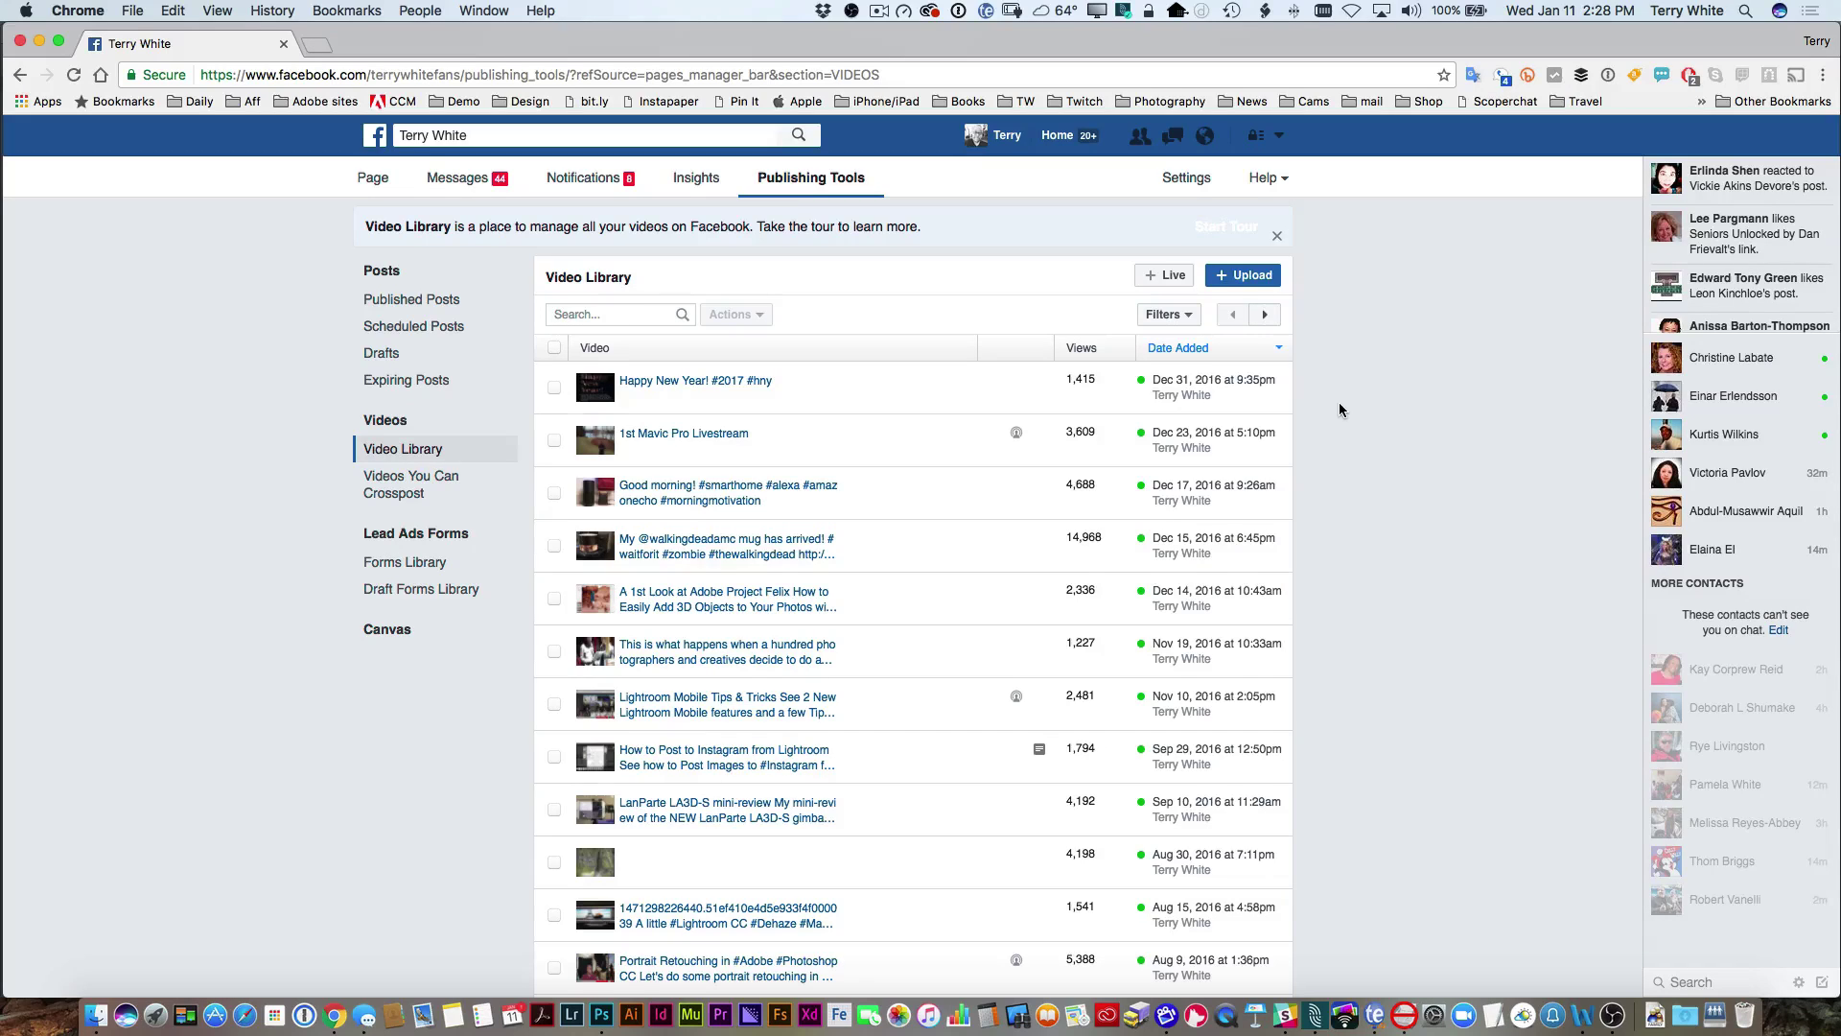
Step: Switch from the Facebook Video Library over to OBS Studio
{"action": "key", "text": "super+Tab"}
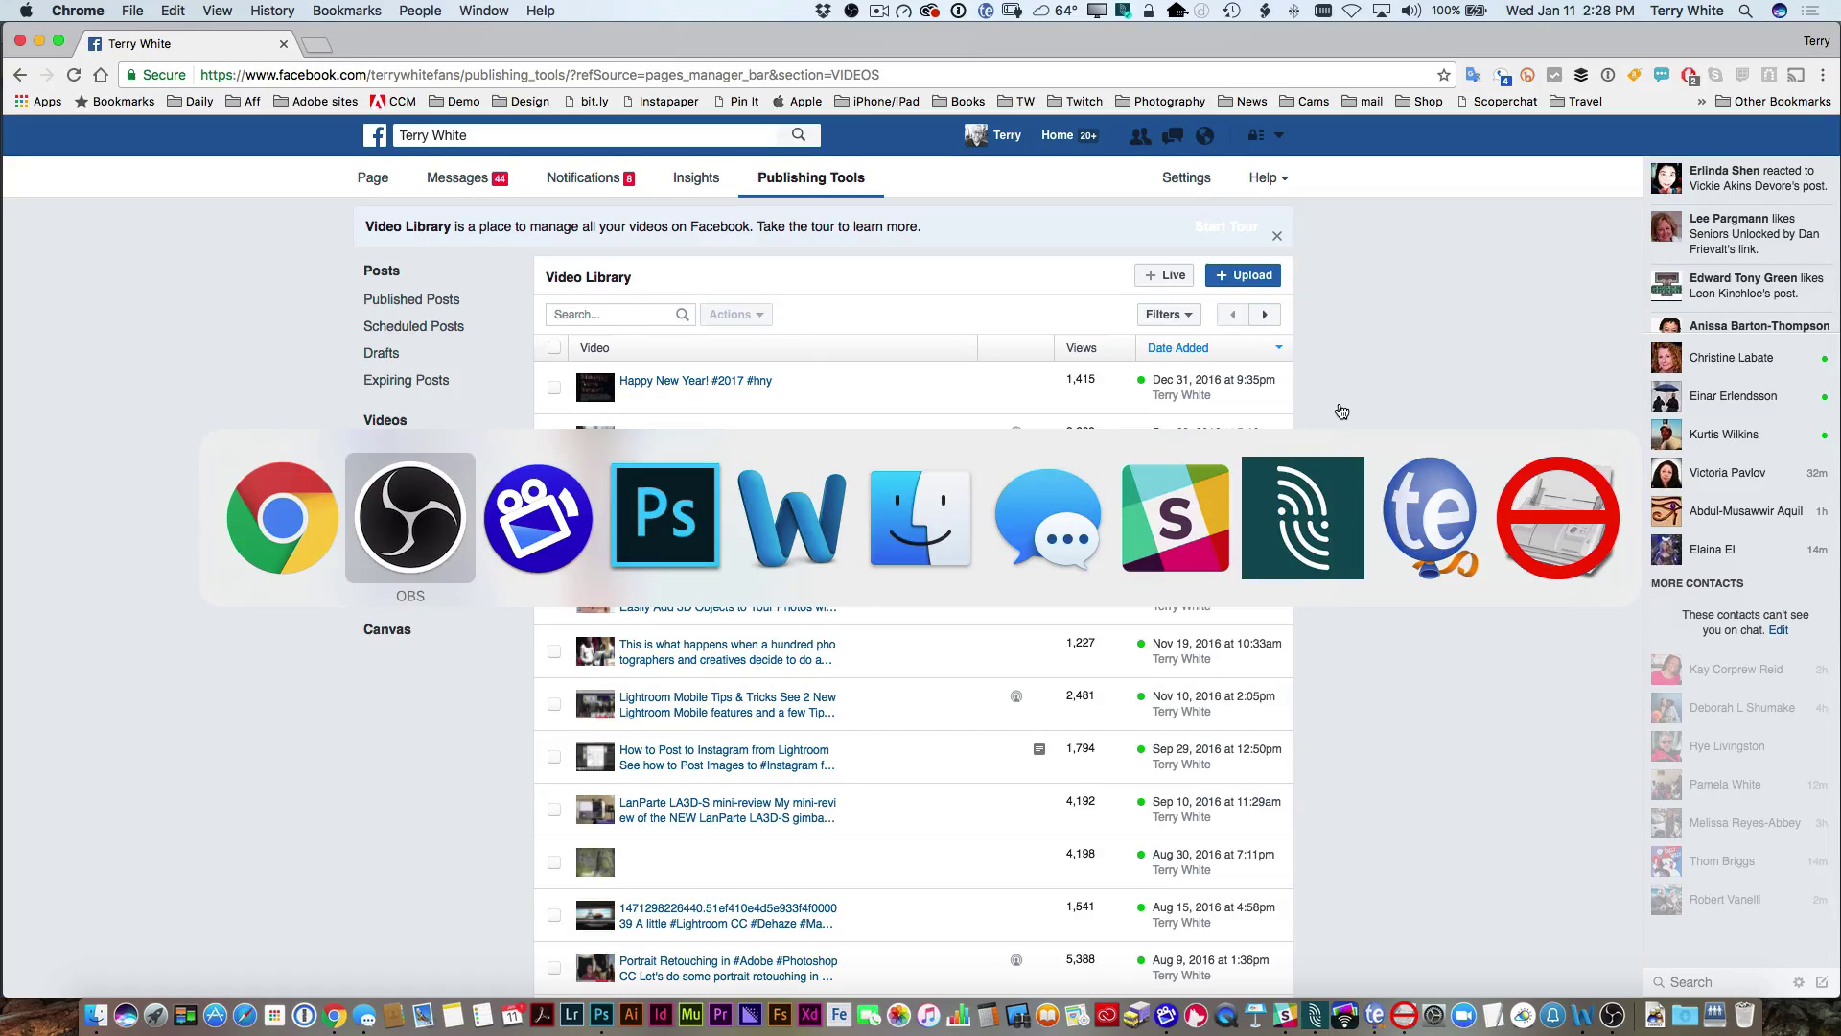